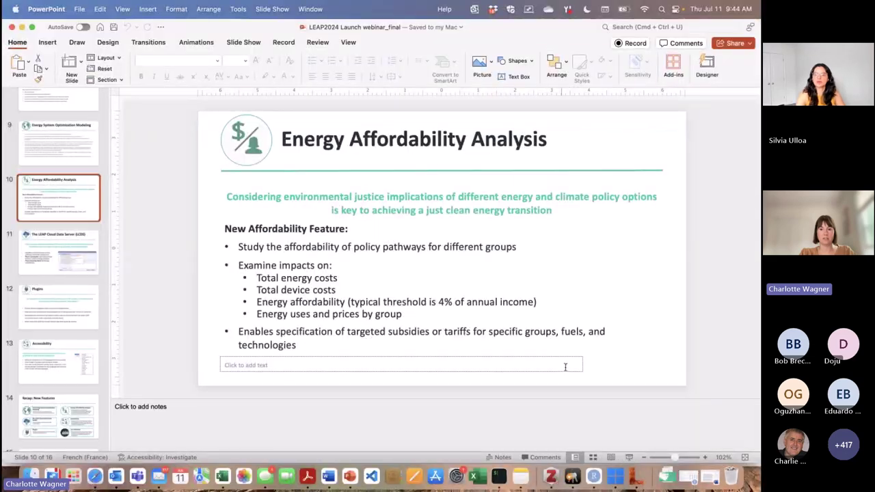
# Switch to LEAP and expand the Household demand branch to show its income groups.
pyautogui.click(636, 476)
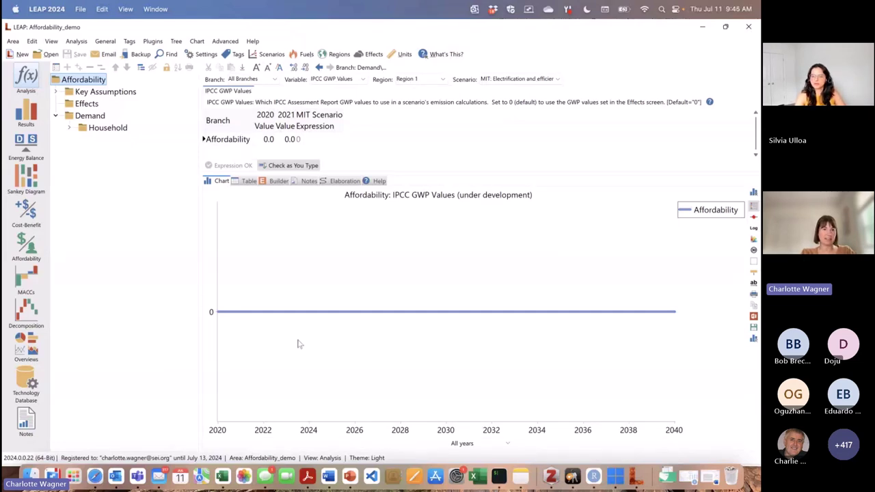
pyautogui.click(69, 128)
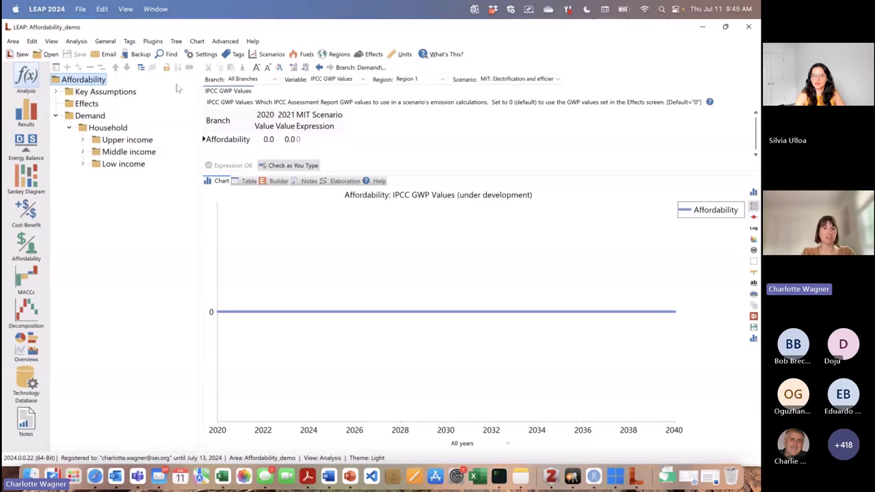
# Review the area's Affordability scope setting and the fuels marked for affordability analysis.
pyautogui.click(202, 55)
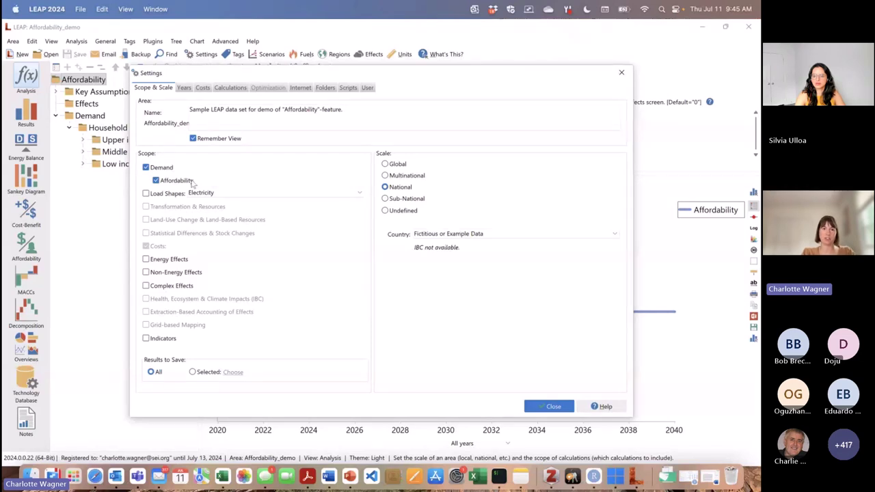
pyautogui.click(548, 407)
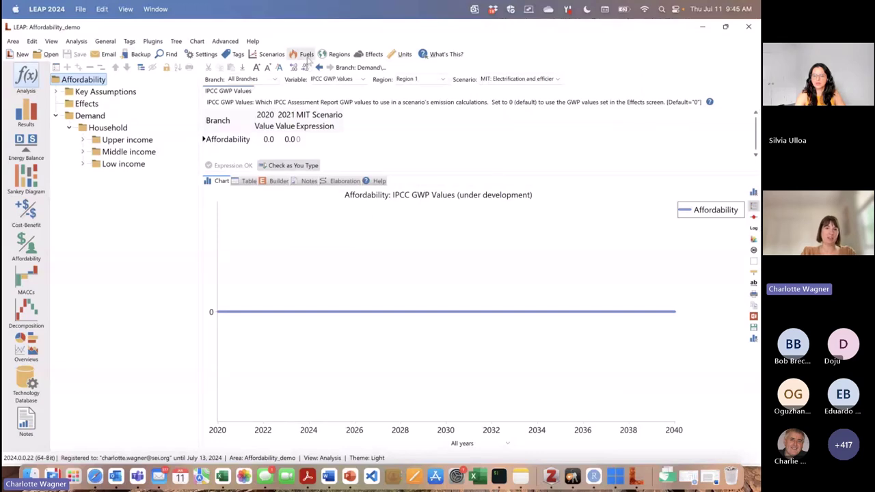
pyautogui.click(306, 55)
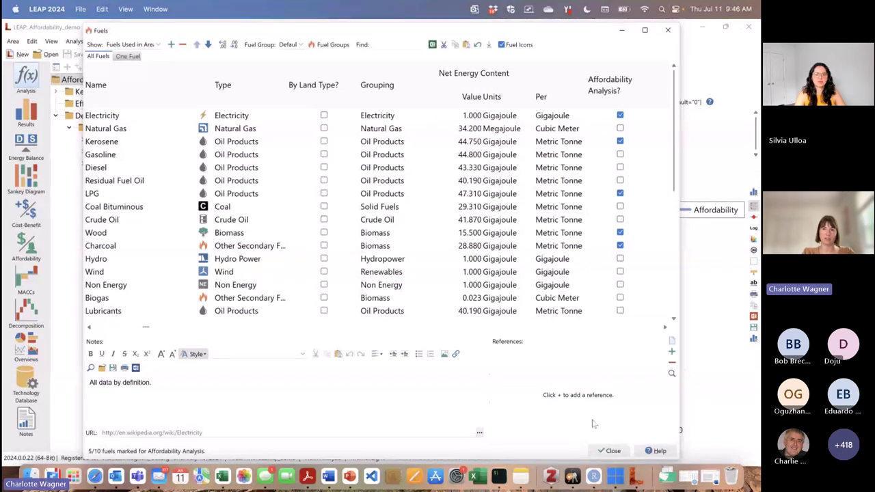
pyautogui.click(596, 449)
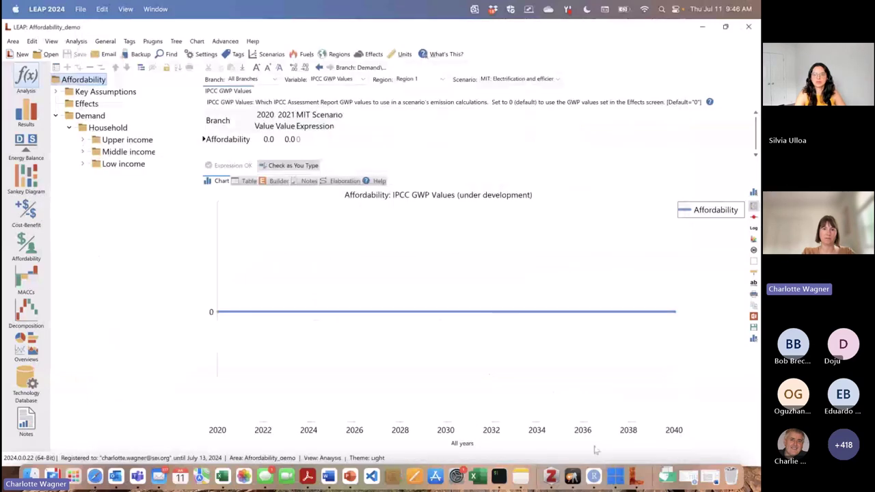
# Inspect the Upper income branch's properties, keeping Affordability Branch enabled.
pyautogui.moveTo(108, 129); pyautogui.dragTo(110, 134)
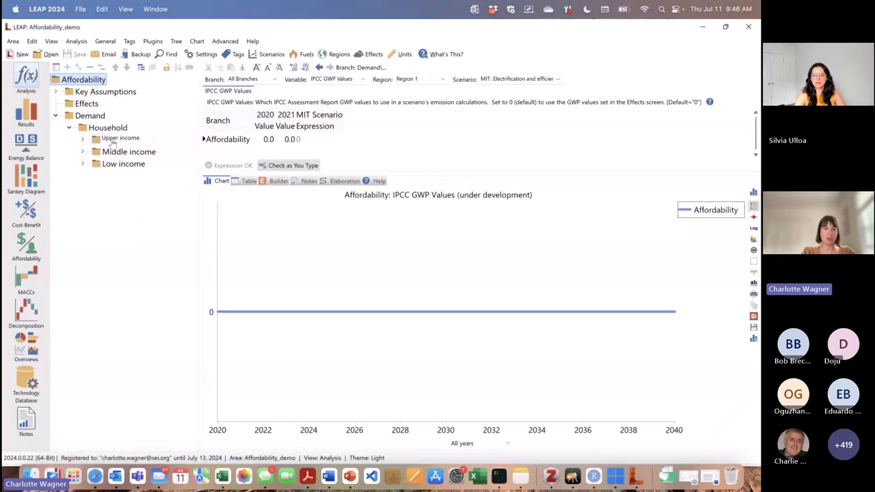
pyautogui.rightClick(110, 140)
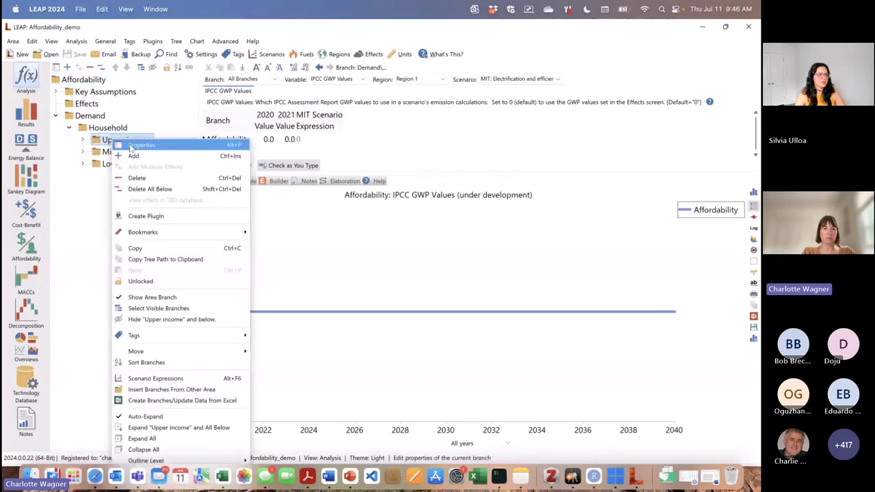
pyautogui.click(129, 144)
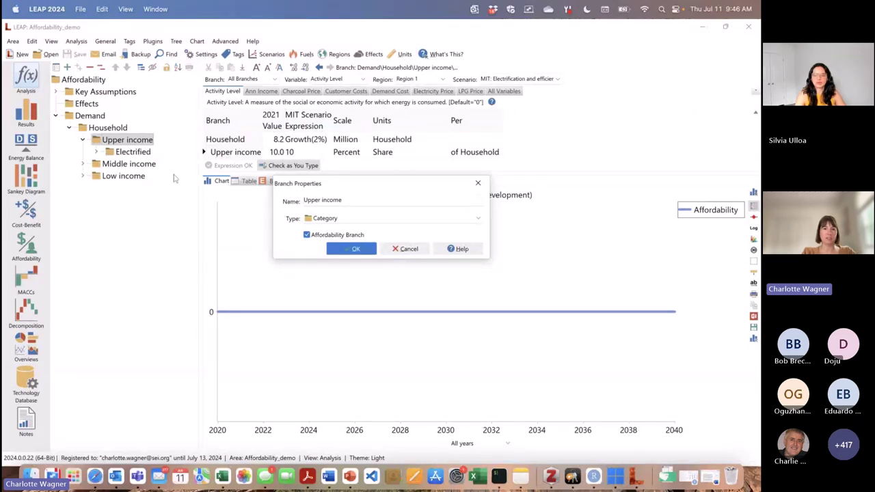
pyautogui.click(309, 236)
pyautogui.click(309, 235)
pyautogui.click(351, 249)
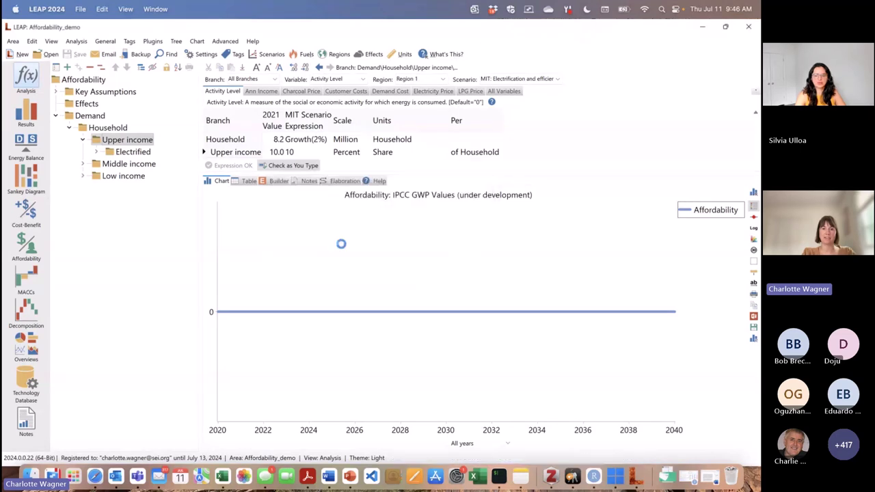
# Inspect the Middle income branch's properties for the Affordability Branch setting.
pyautogui.rightClick(140, 163)
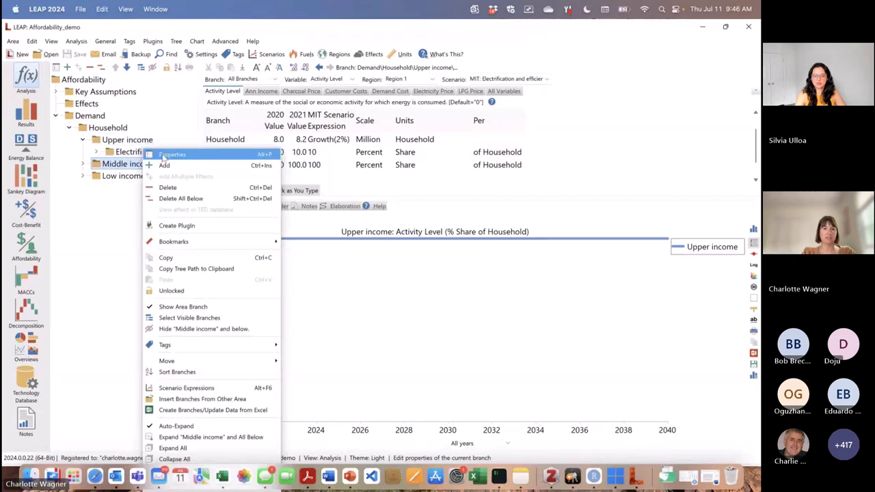
pyautogui.click(164, 155)
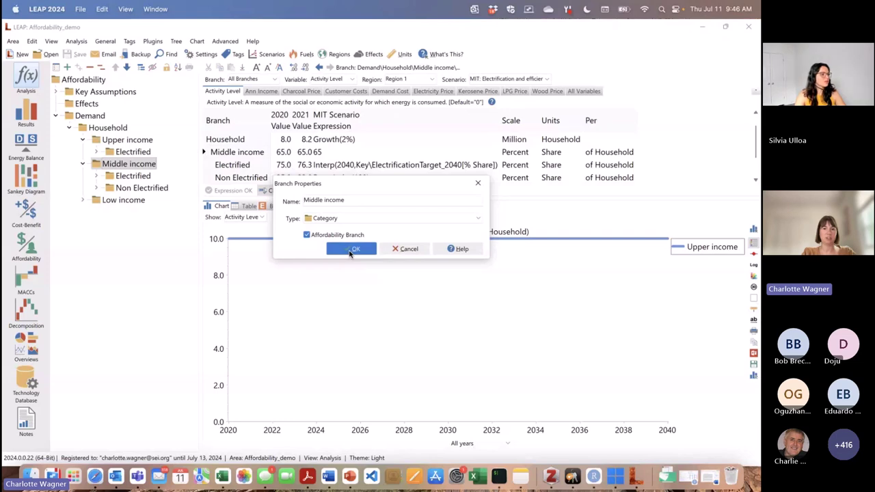
pyautogui.click(351, 249)
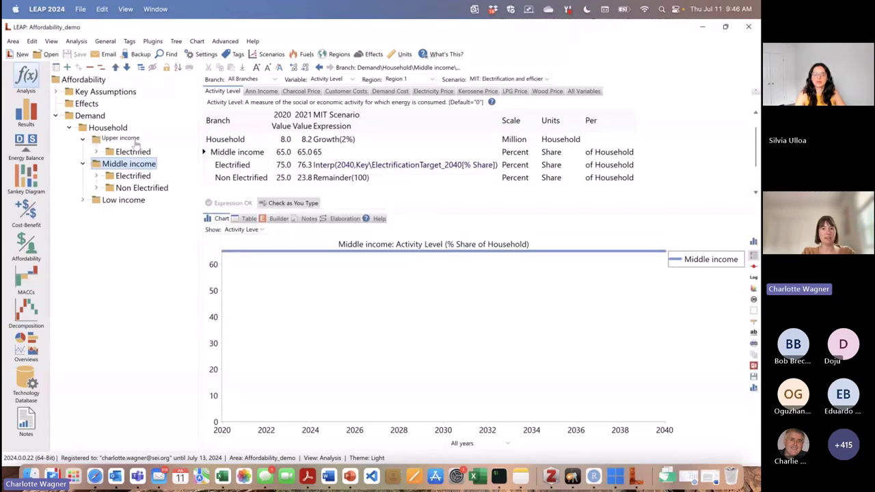
pyautogui.moveTo(136, 151); pyautogui.dragTo(147, 156)
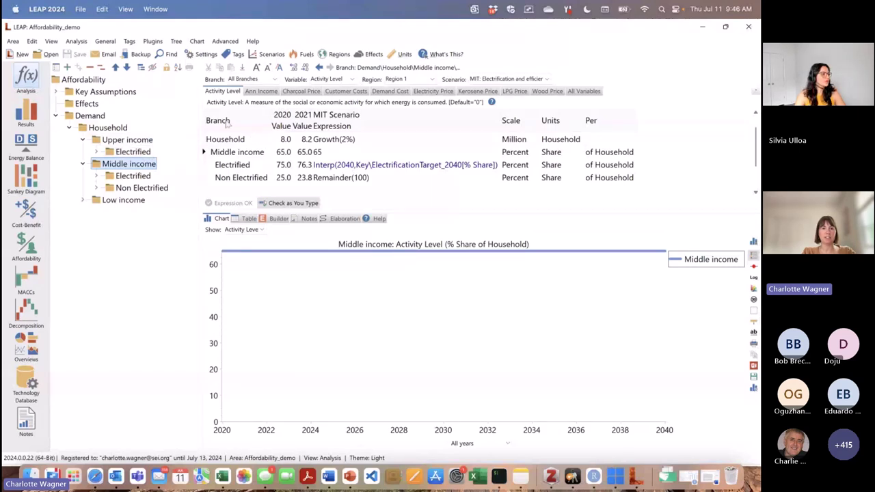
# Review the annual income, activity level and charcoal price data for the Household income groups.
pyautogui.click(274, 92)
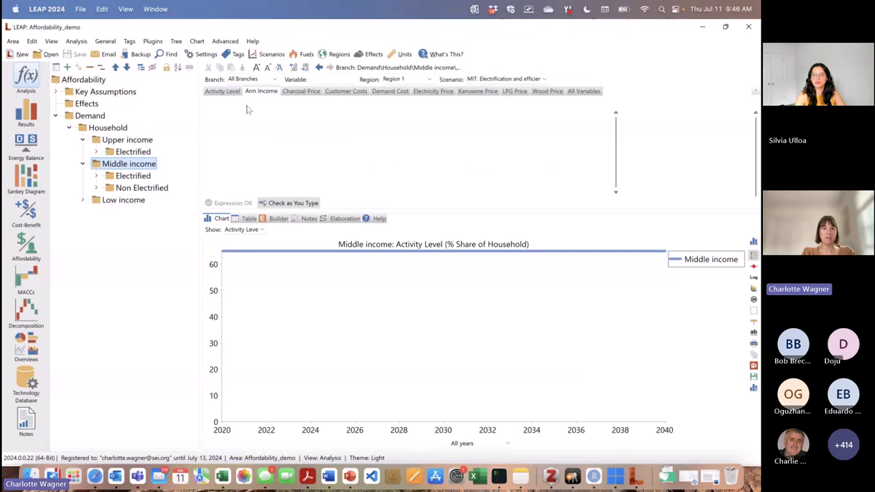
pyautogui.click(117, 129)
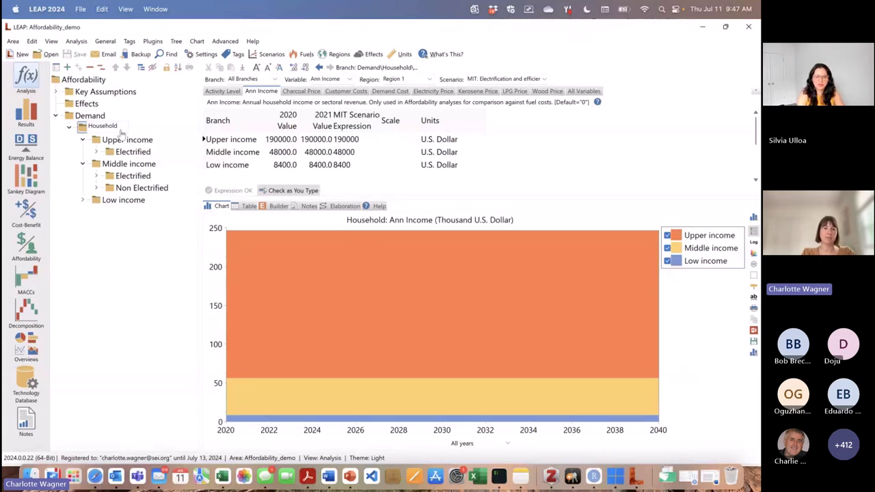
pyautogui.click(109, 127)
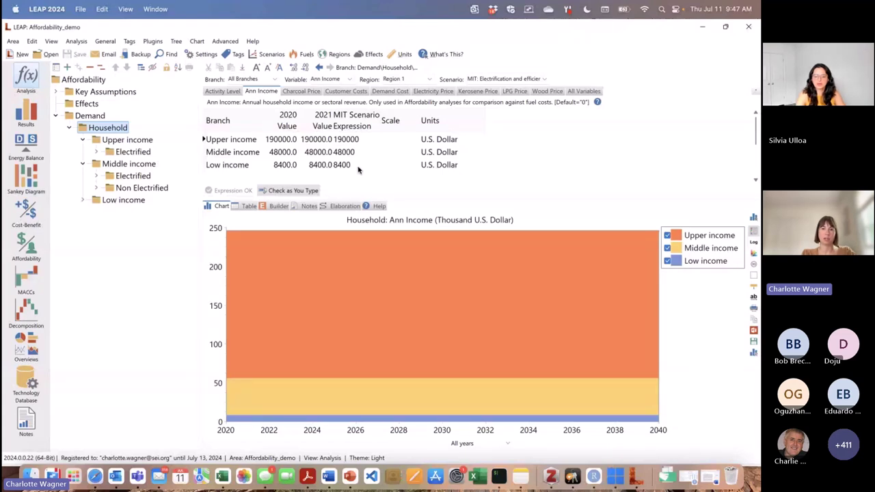
pyautogui.click(235, 90)
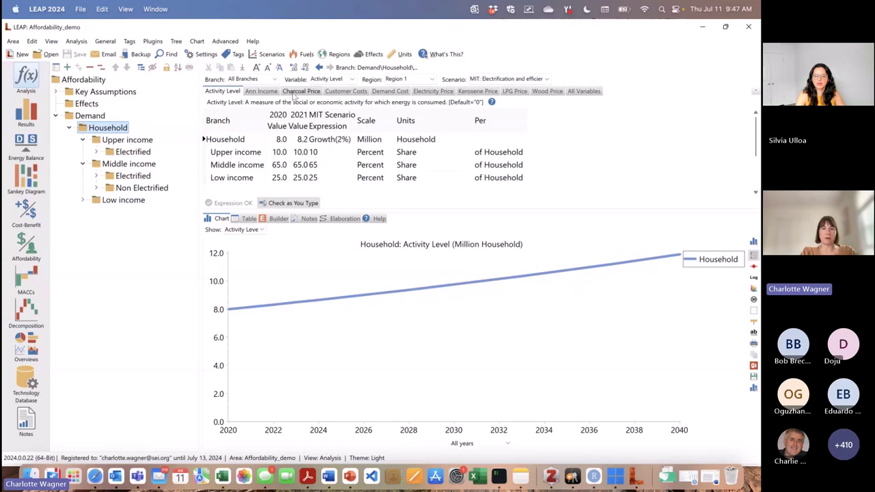
pyautogui.click(294, 93)
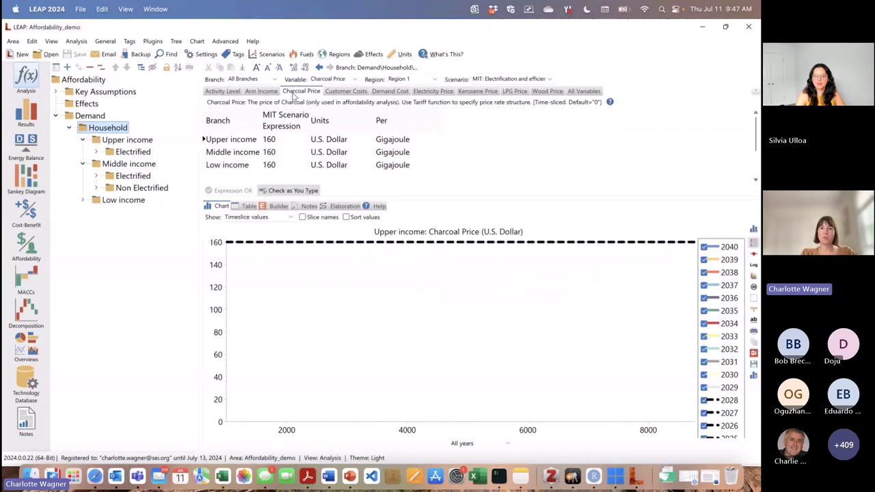
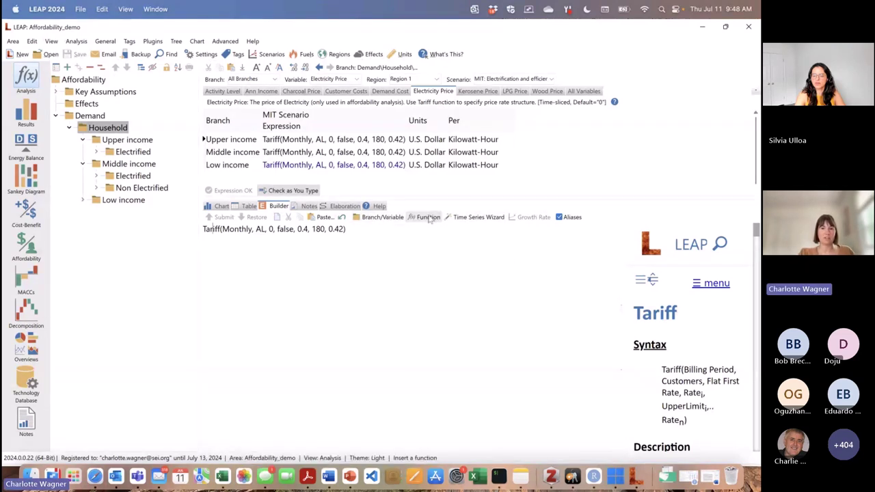
# Examine the Tariff function parameters of the Upper income electricity price in the Function Wizard.
pyautogui.click(428, 218)
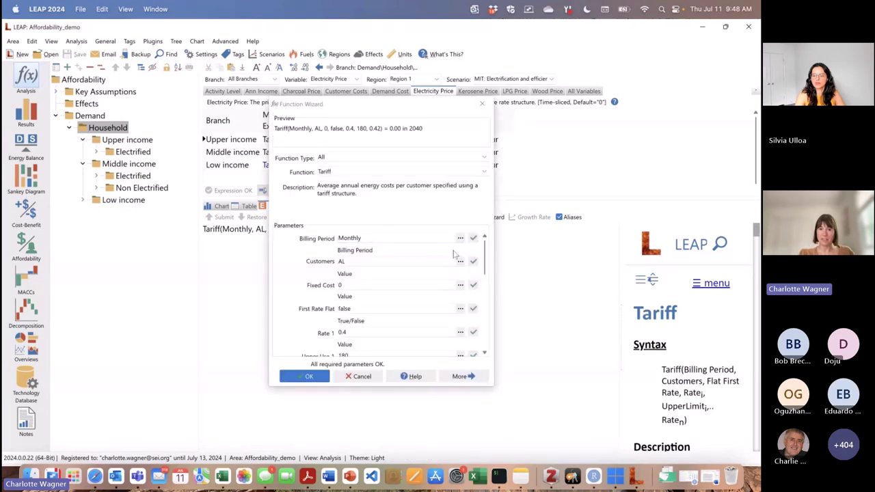
pyautogui.click(371, 239)
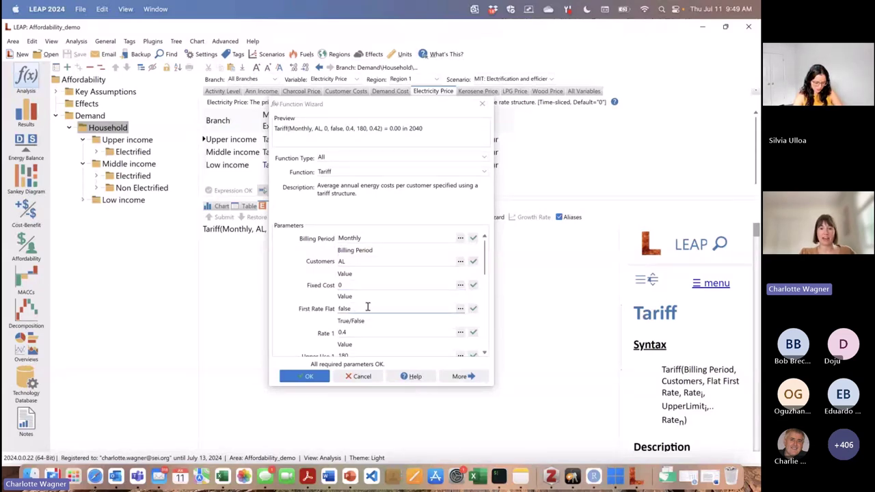
pyautogui.moveTo(483, 272); pyautogui.dragTo(482, 302)
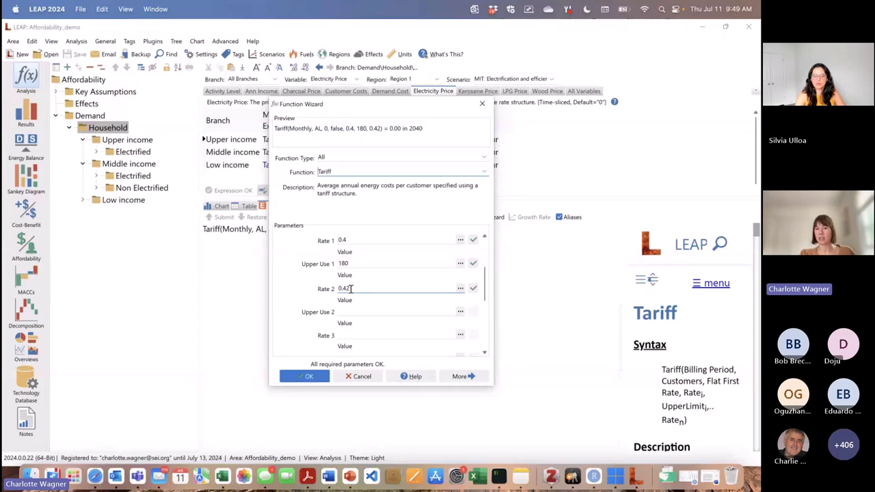
pyautogui.click(304, 377)
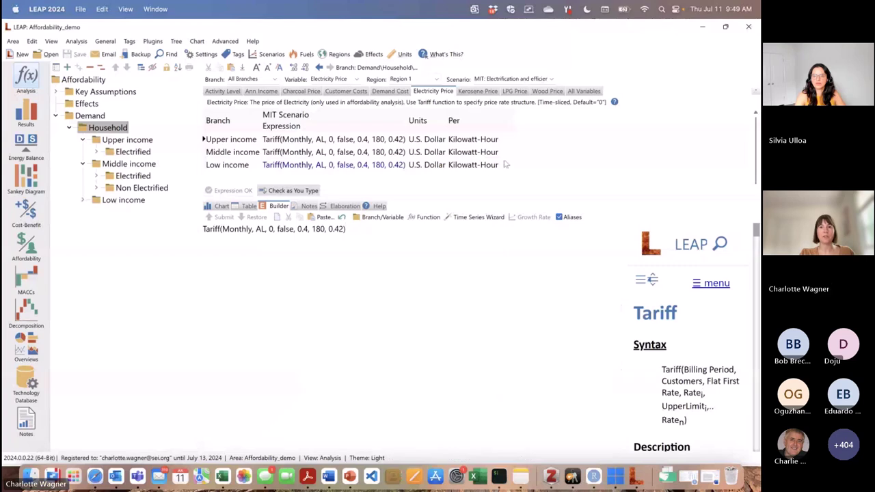
# View the Household customer costs, then open the Incandescent lighting technology under Upper income, Electrified.
pyautogui.click(349, 93)
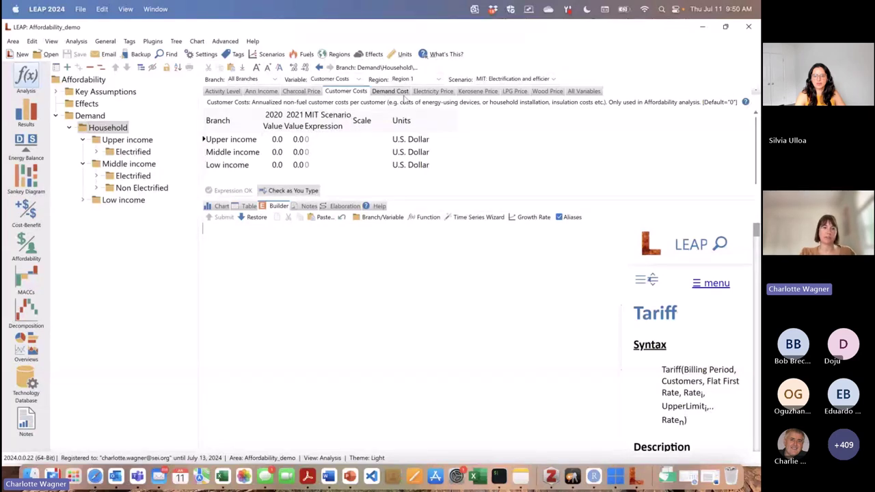
pyautogui.click(97, 152)
pyautogui.click(110, 176)
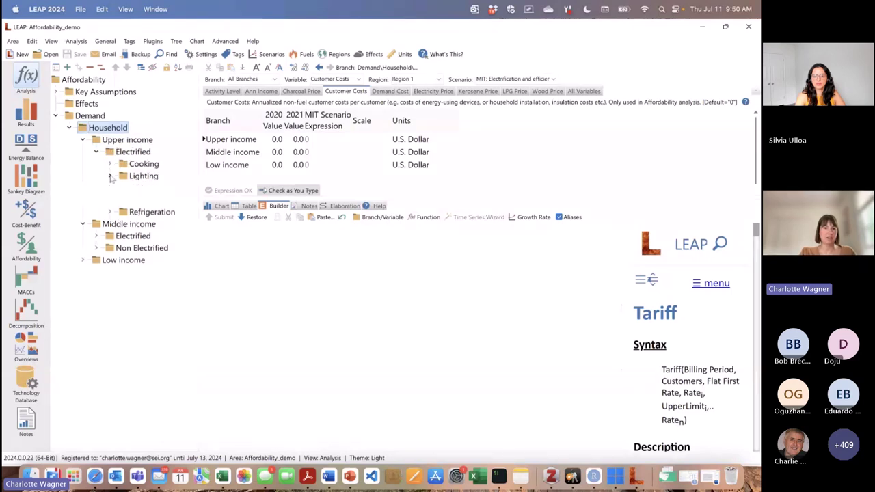
pyautogui.click(145, 188)
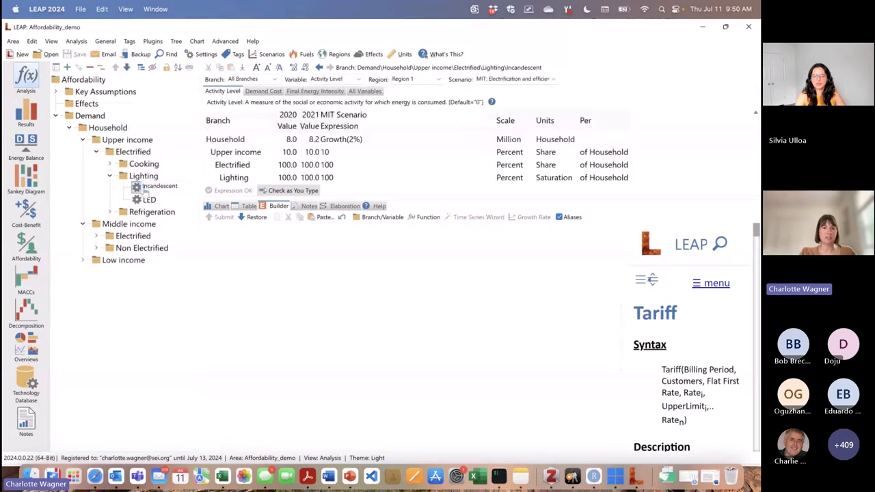
# Expand the Upper income Cooking and Refrigeration and the Low income branches, and view the demand costs of the lighting technologies.
pyautogui.click(110, 164)
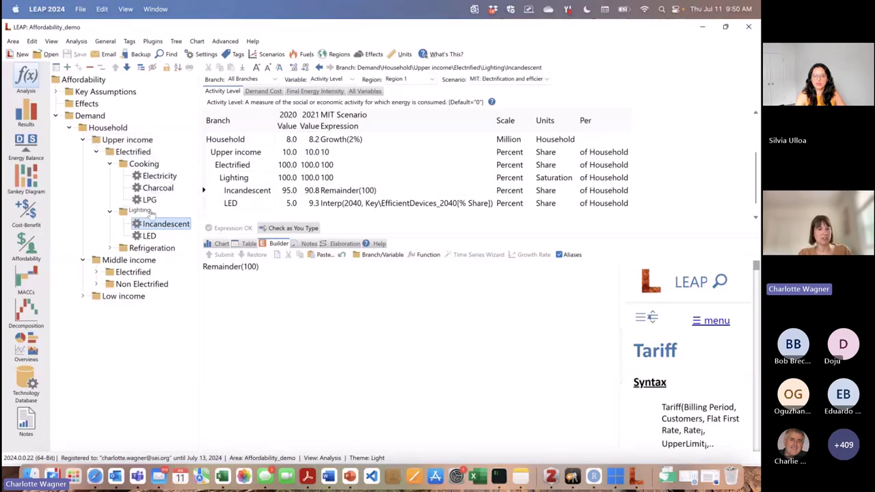
pyautogui.click(82, 297)
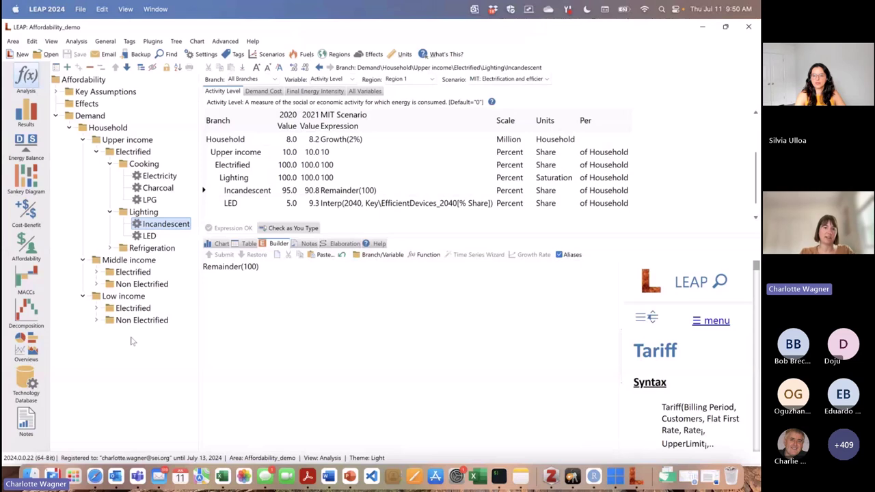
pyautogui.click(110, 248)
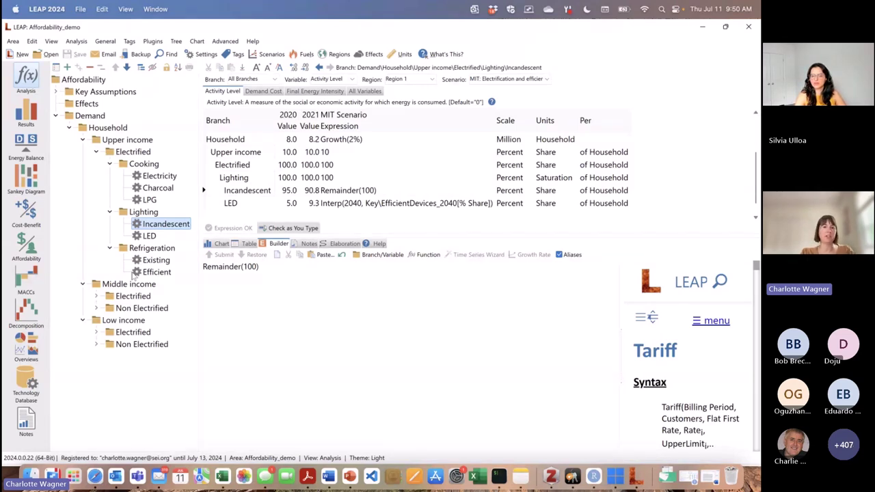
pyautogui.moveTo(142, 274); pyautogui.dragTo(143, 250)
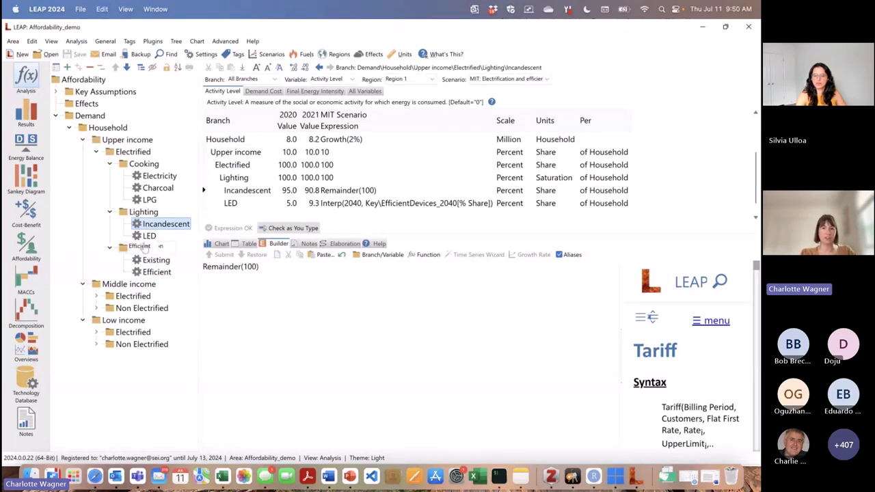
pyautogui.moveTo(143, 251); pyautogui.dragTo(144, 250)
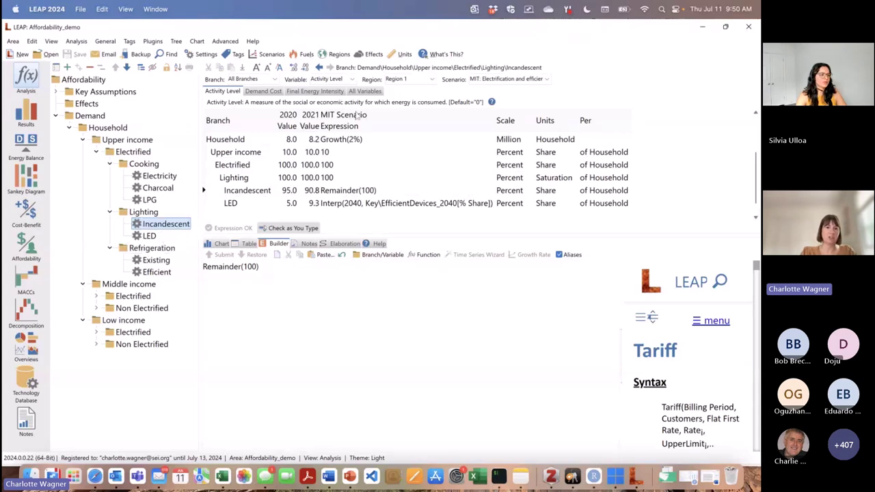
pyautogui.click(278, 93)
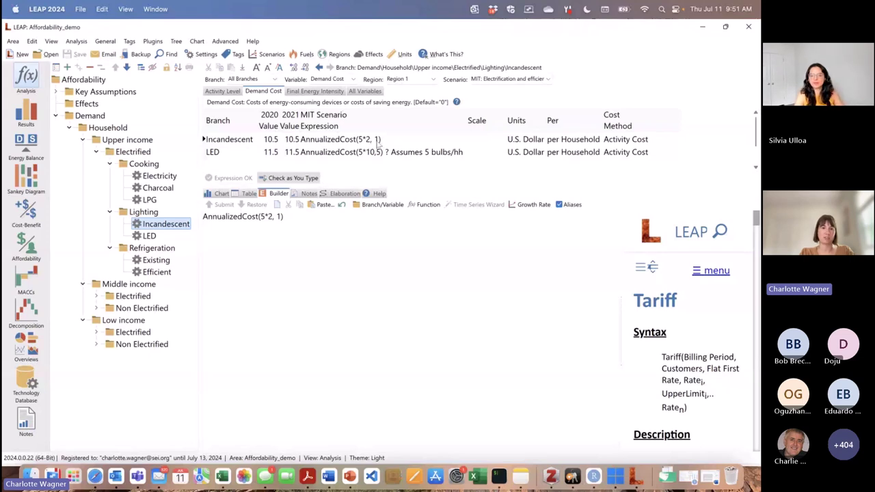
# View the Baseline affordability results for the Household Low income group, followed by the Middle income group down to average energy prices.
pyautogui.click(28, 247)
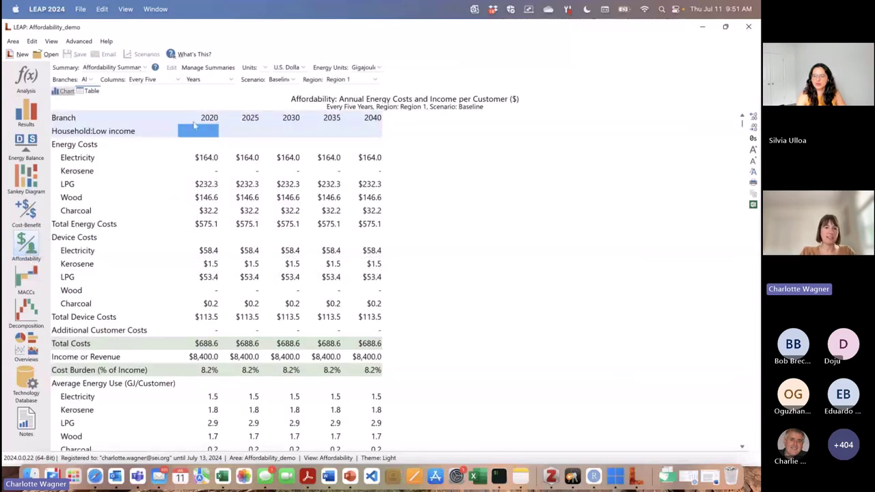
pyautogui.click(92, 80)
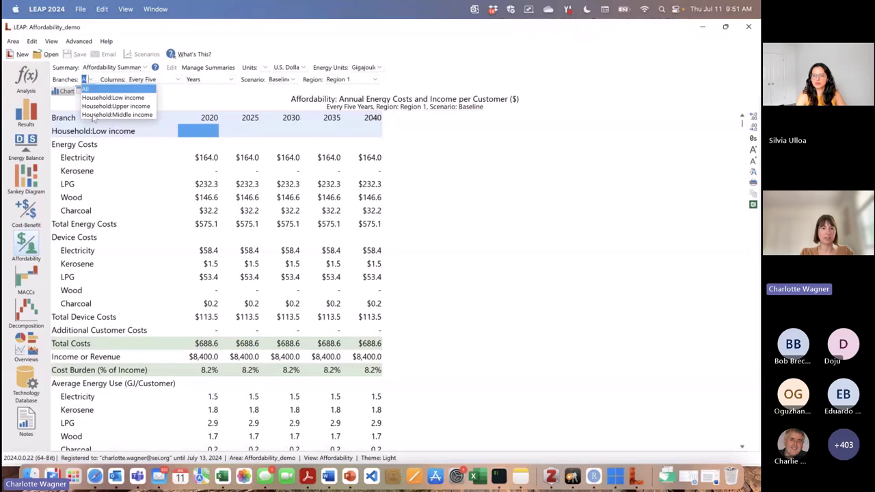
pyautogui.click(103, 97)
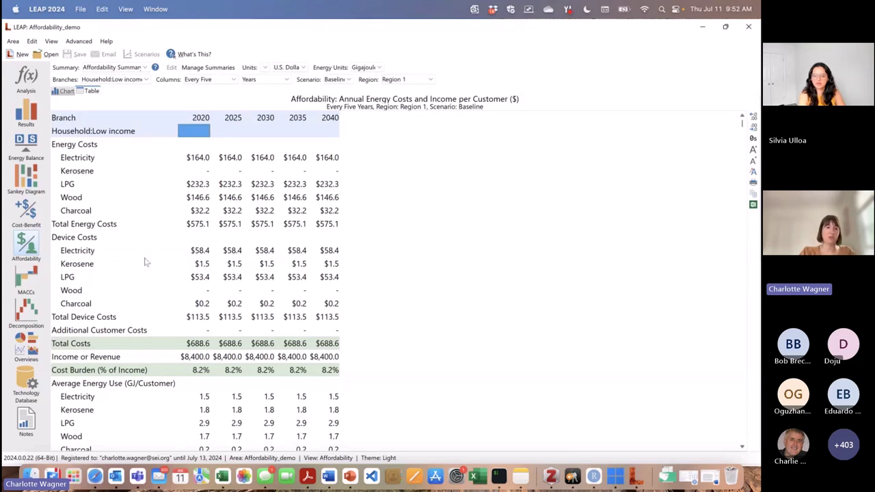
pyautogui.click(146, 80)
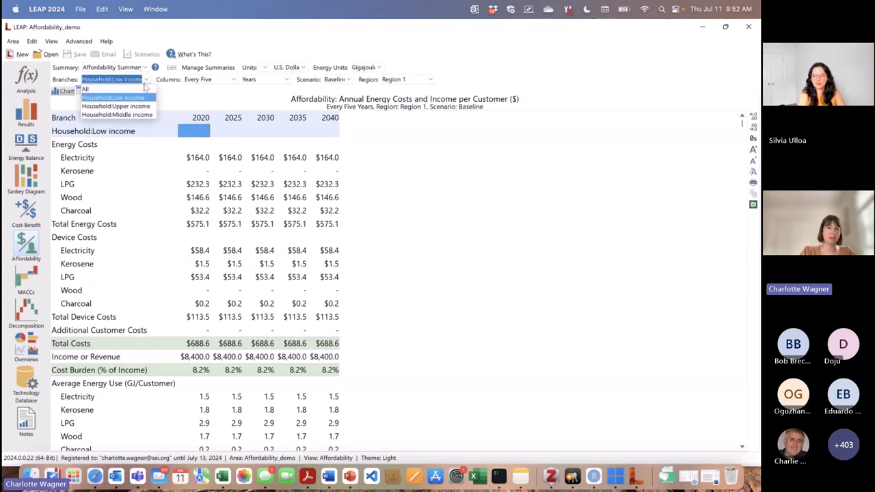
pyautogui.click(136, 114)
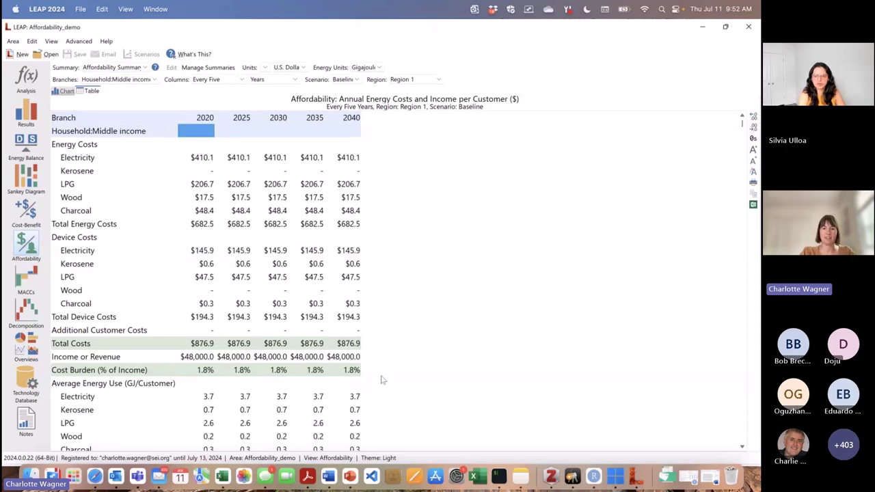
pyautogui.scroll(-3, 384, 381)
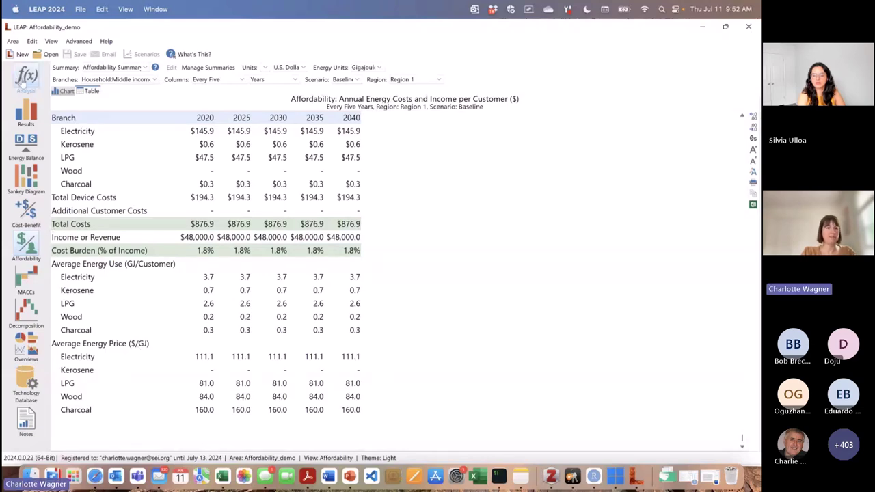
# Include the MIT: Electrification and efficient devices scenario in the result calculations, and open the ElectrificationTarget_2040 key assumption.
pyautogui.click(25, 80)
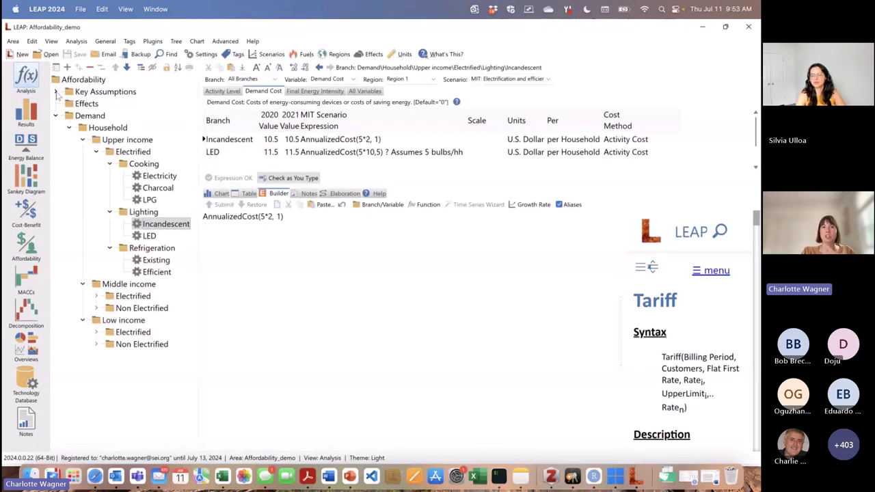
pyautogui.click(57, 92)
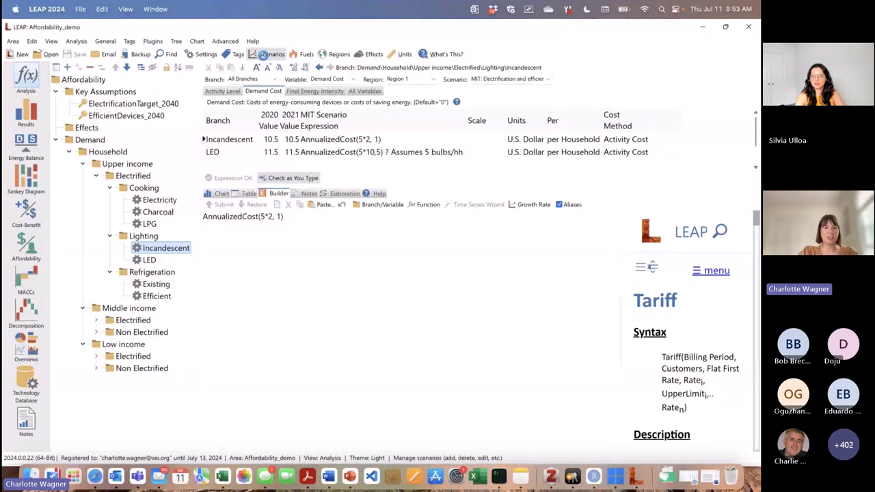
pyautogui.click(263, 55)
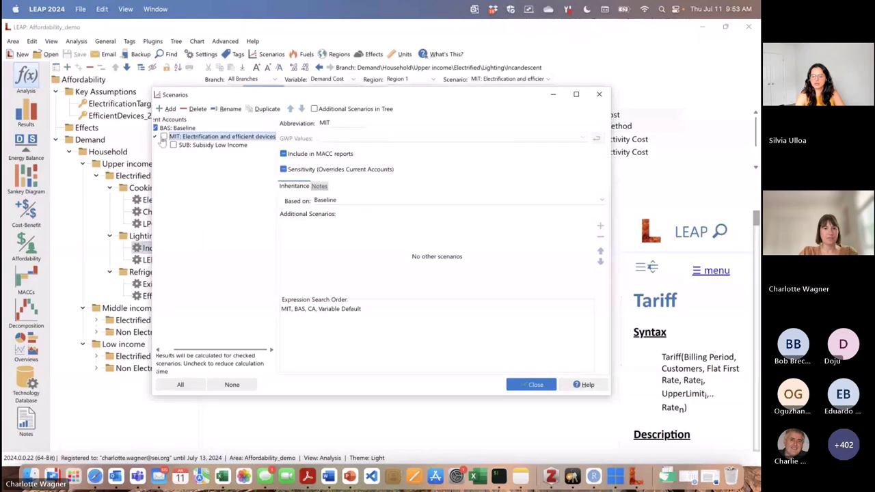
pyautogui.click(163, 137)
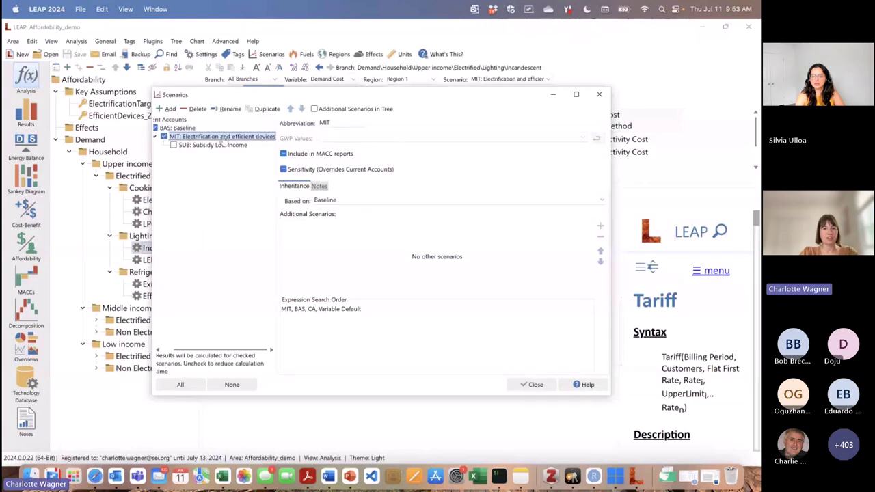
pyautogui.click(528, 384)
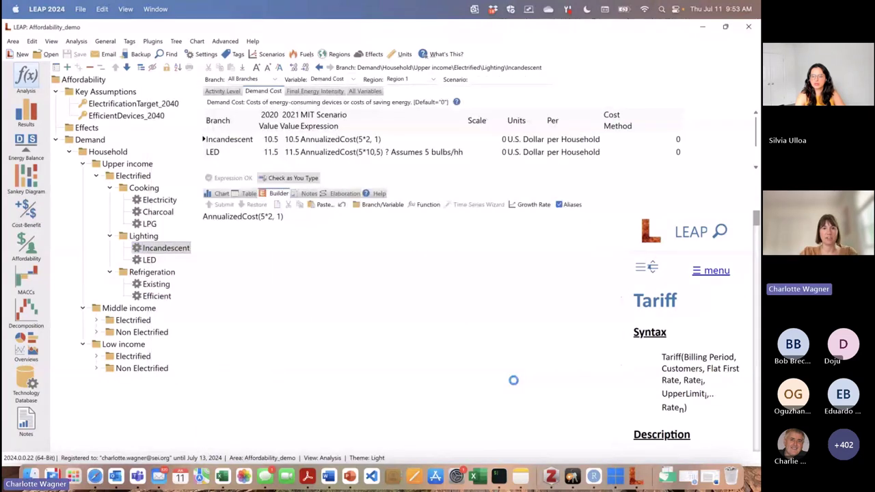
pyautogui.click(169, 104)
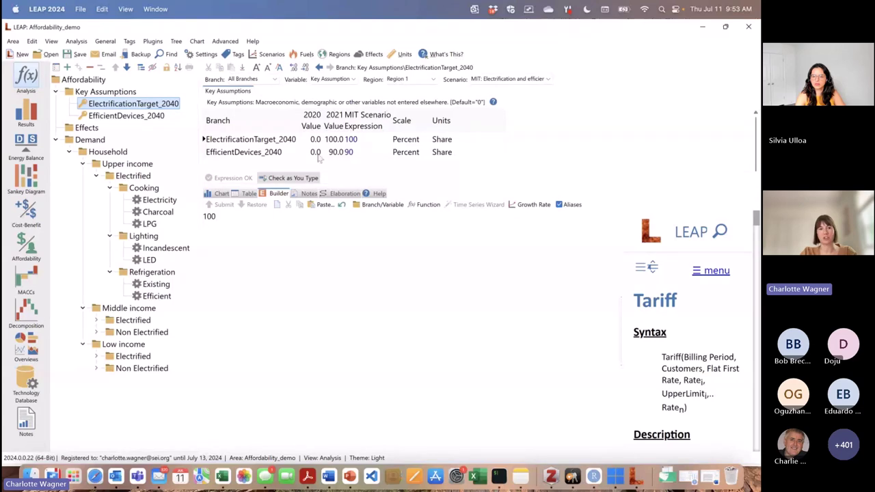
# Display the affordability summary with all scenarios as the comparison columns instead of years.
pyautogui.click(26, 245)
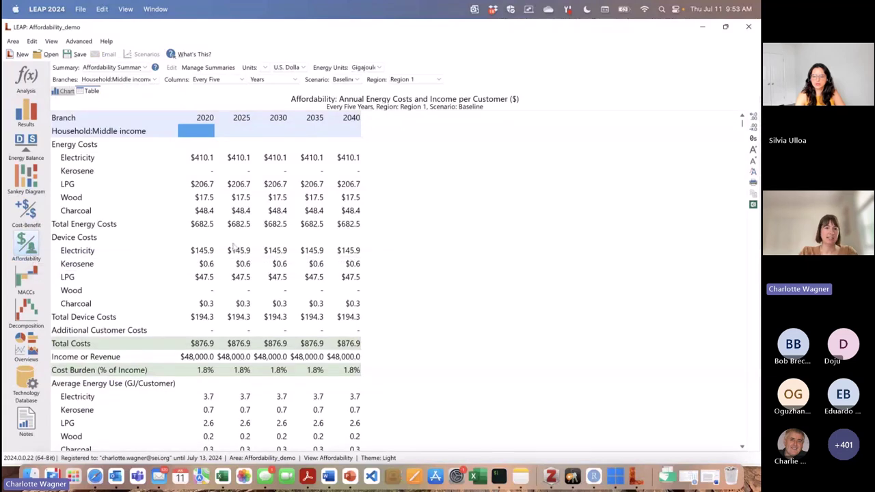
pyautogui.click(285, 80)
pyautogui.click(281, 97)
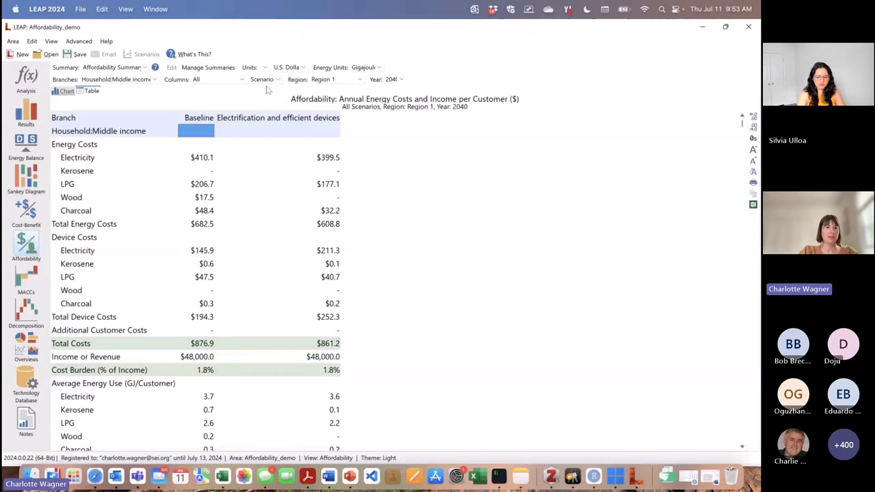
# Compare the scenarios' costs and cost burden for the Low income households, and switch back to the Middle income households.
pyautogui.click(156, 80)
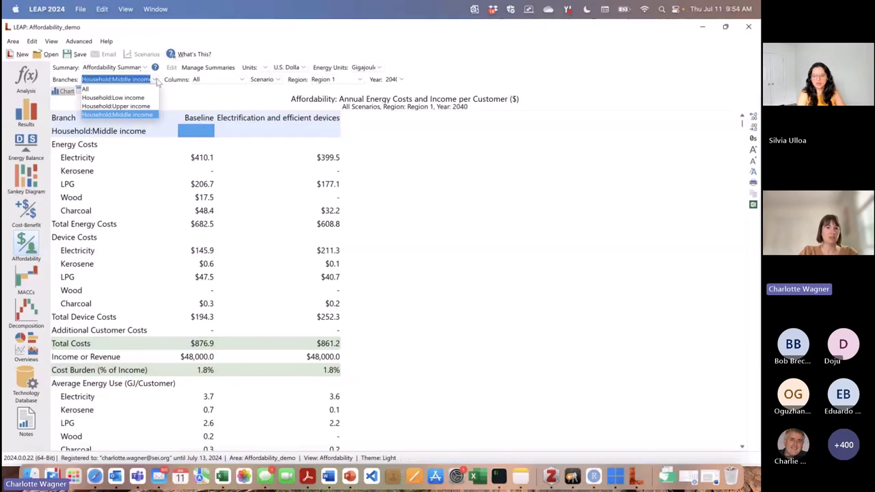
pyautogui.click(137, 98)
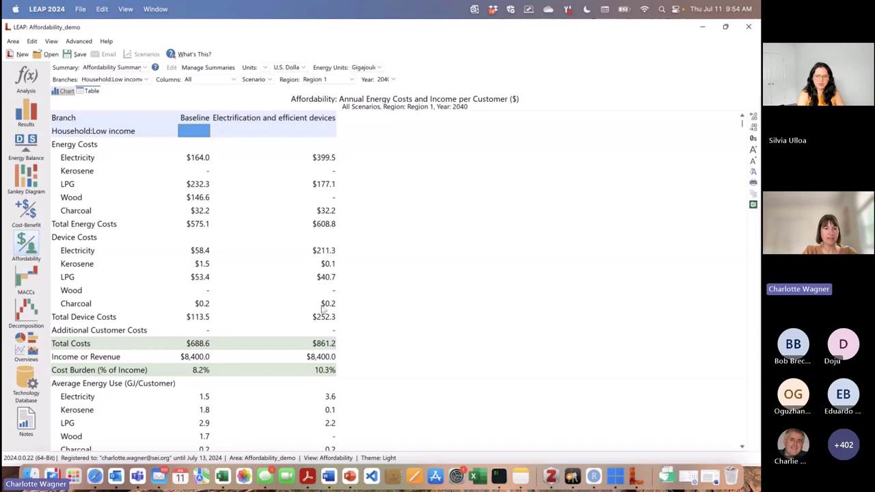
pyautogui.scroll(-5, 101, 397)
pyautogui.scroll(5, 101, 396)
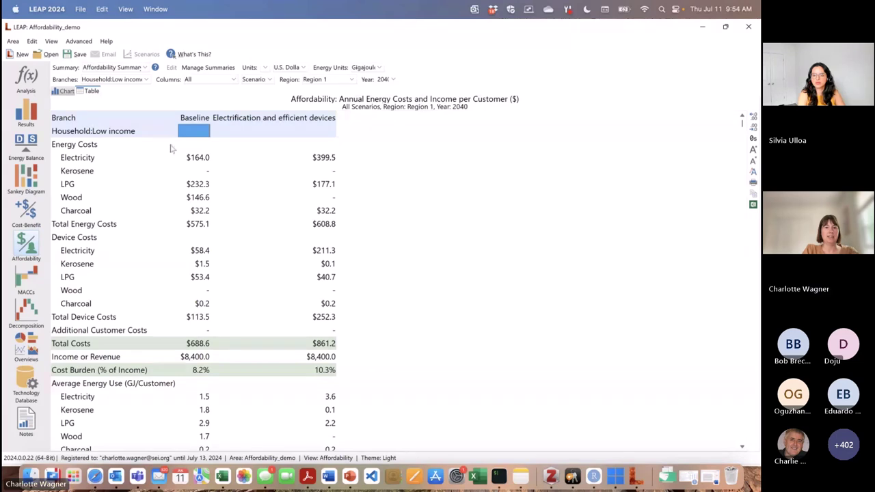
pyautogui.click(146, 80)
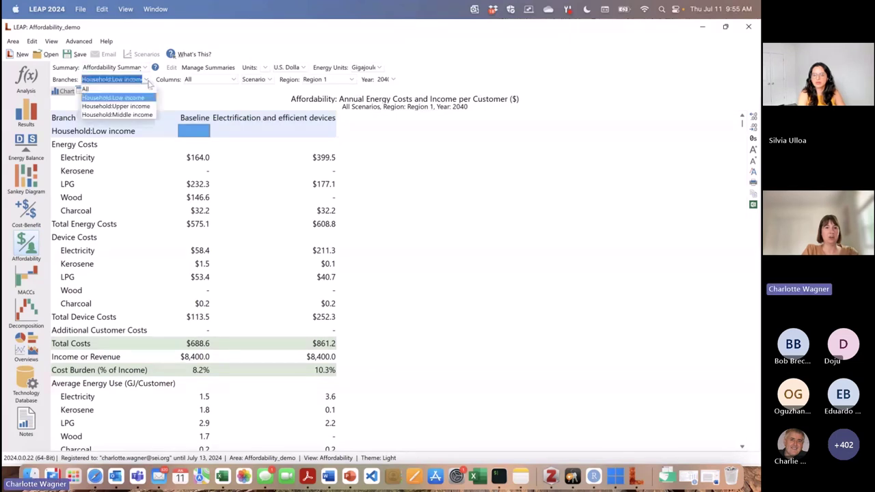
pyautogui.click(133, 114)
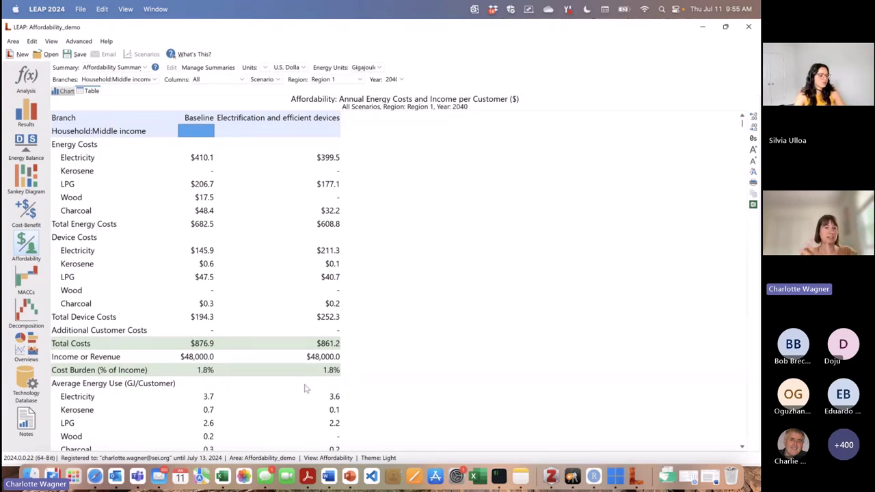
# Select SUB: Subsidy Low Income in the scenario manager, and make it the active scenario for the analysis data.
pyautogui.click(27, 79)
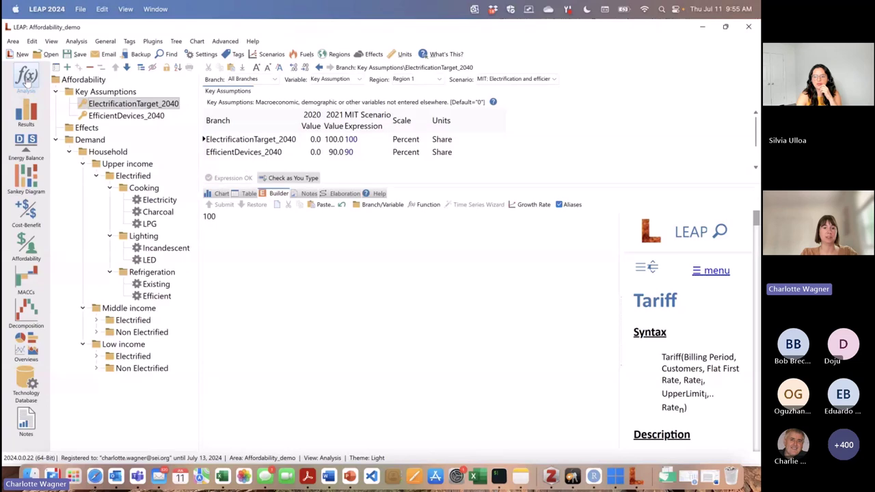
pyautogui.click(260, 54)
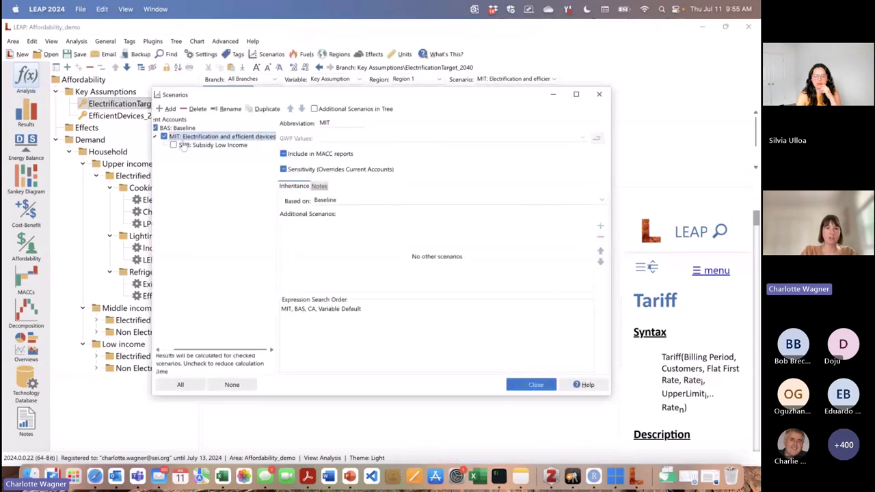
pyautogui.click(182, 145)
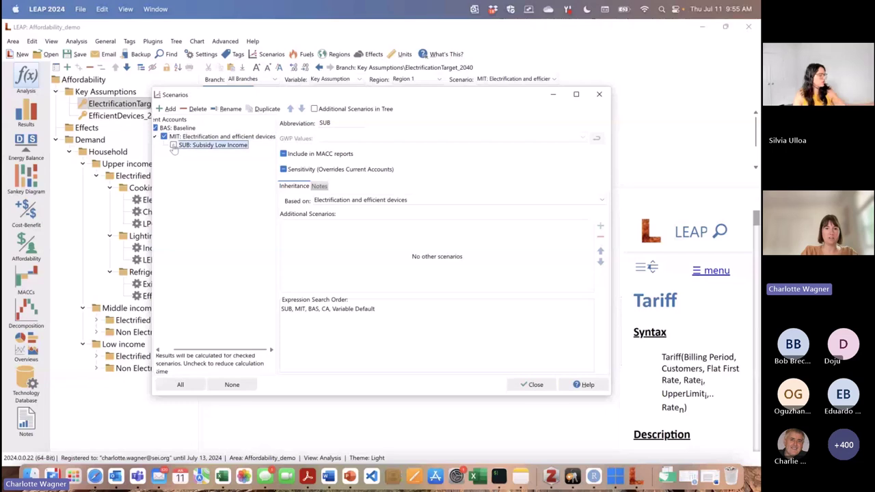
pyautogui.click(523, 385)
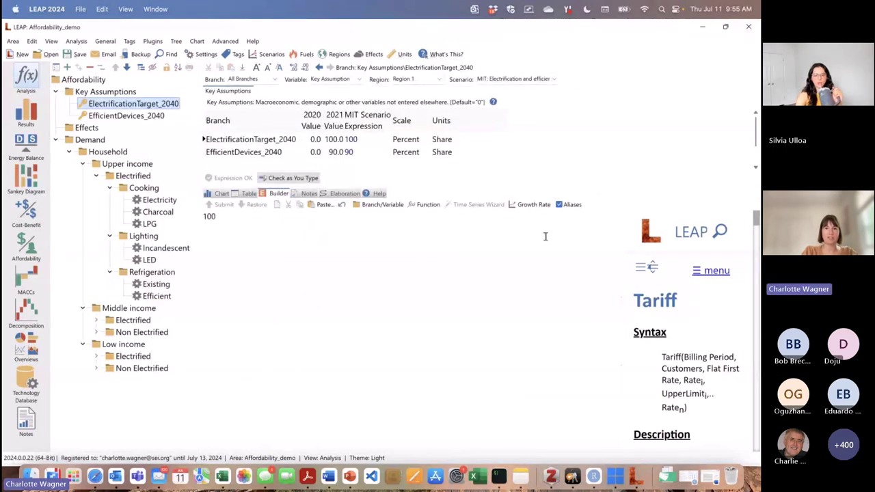
pyautogui.click(555, 79)
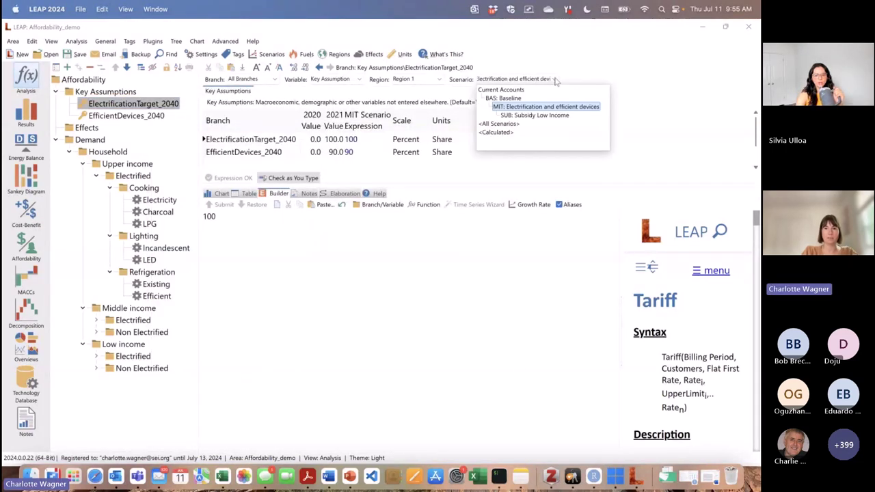
pyautogui.click(531, 116)
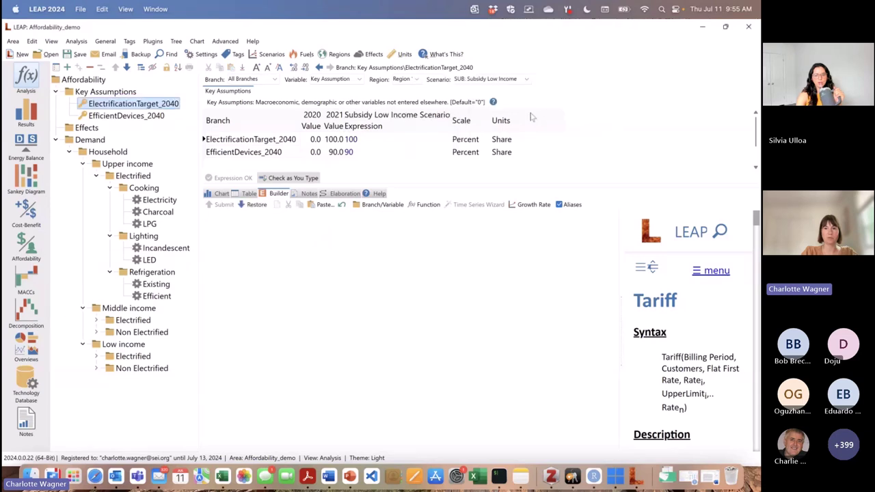
# Change the first rate in the Low income electricity price Tariff expression to 0.4-0.2.
pyautogui.click(106, 345)
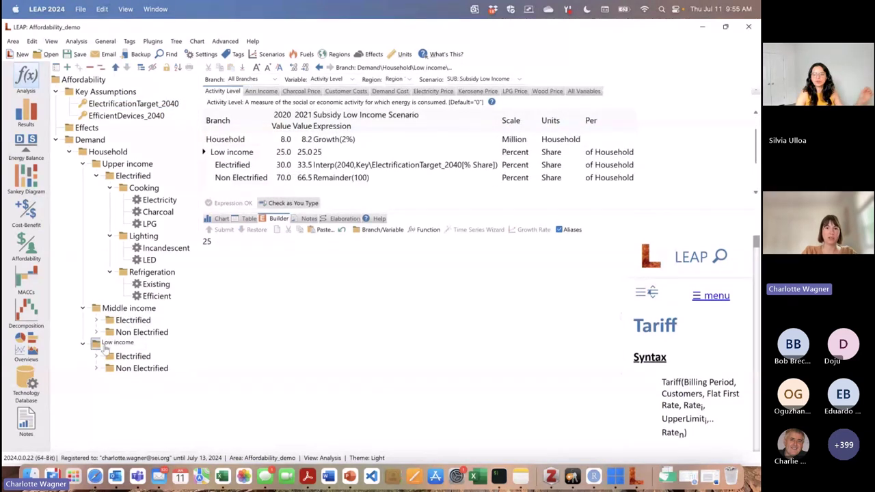
pyautogui.click(435, 92)
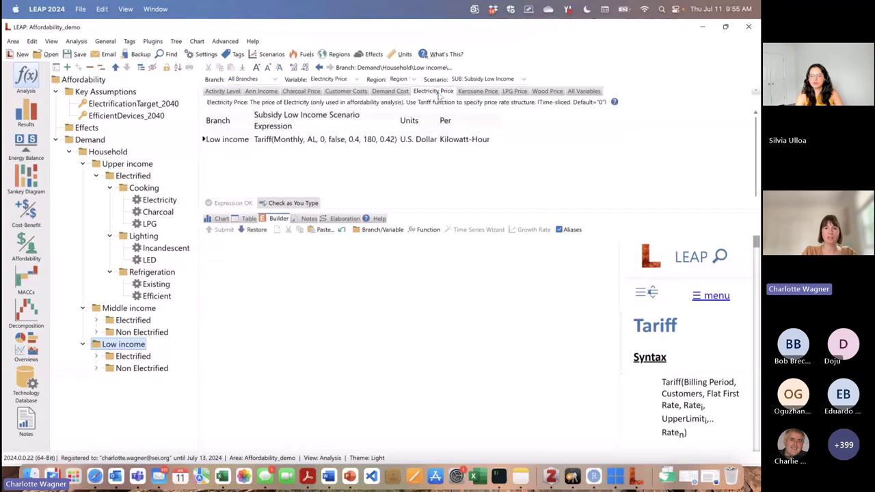
pyautogui.click(356, 139)
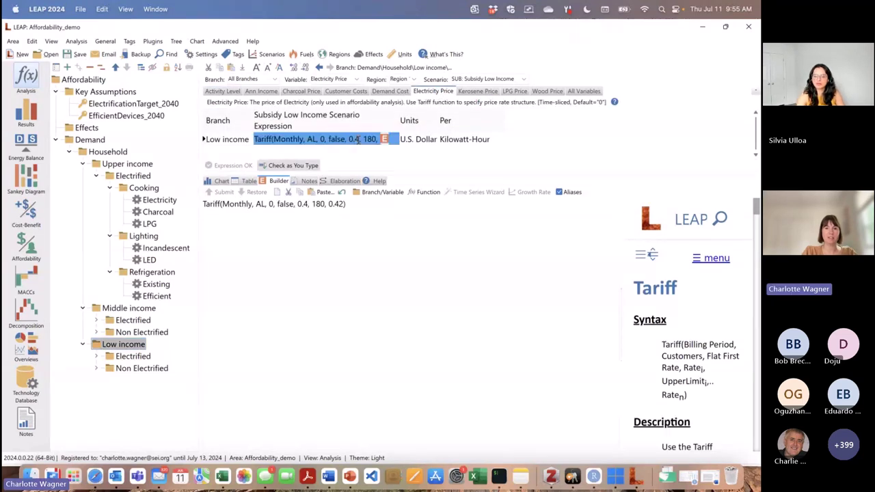
pyautogui.click(357, 140)
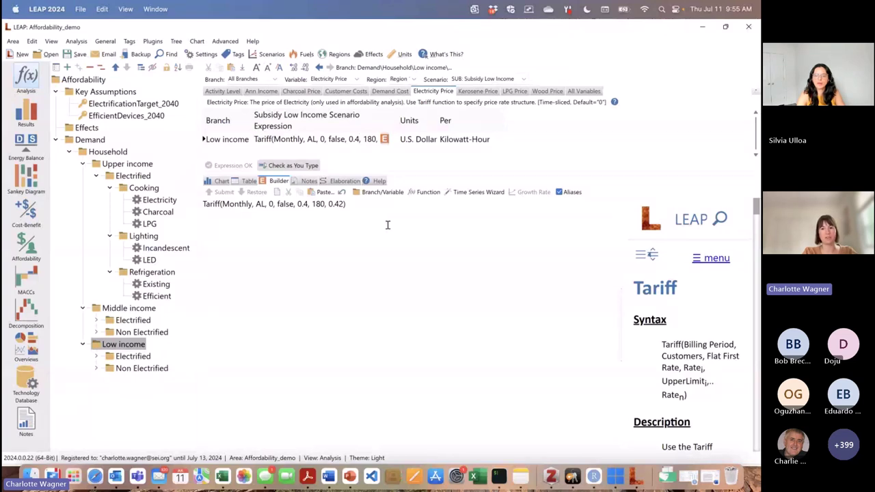
pyautogui.write('-0.2')
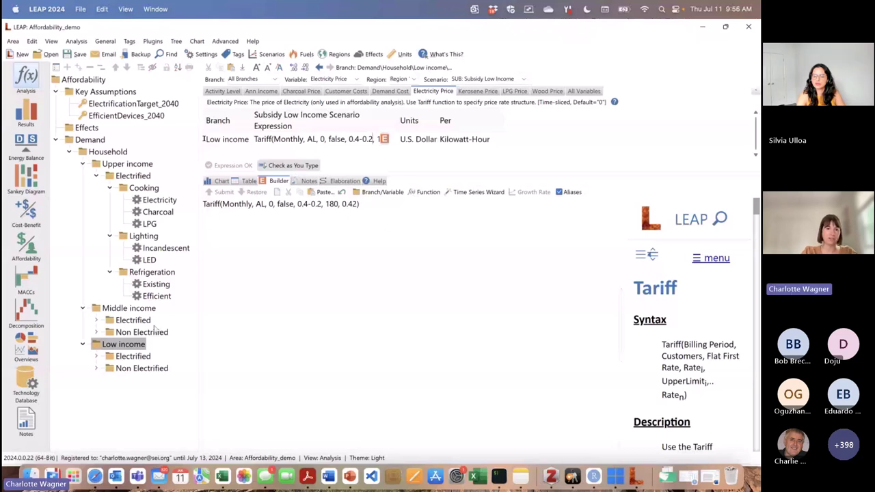
# Set the demand cost of the Low income, Electrified, Efficient refrigeration technology to AnnualizedCost(1350-500, 13).
pyautogui.click(96, 357)
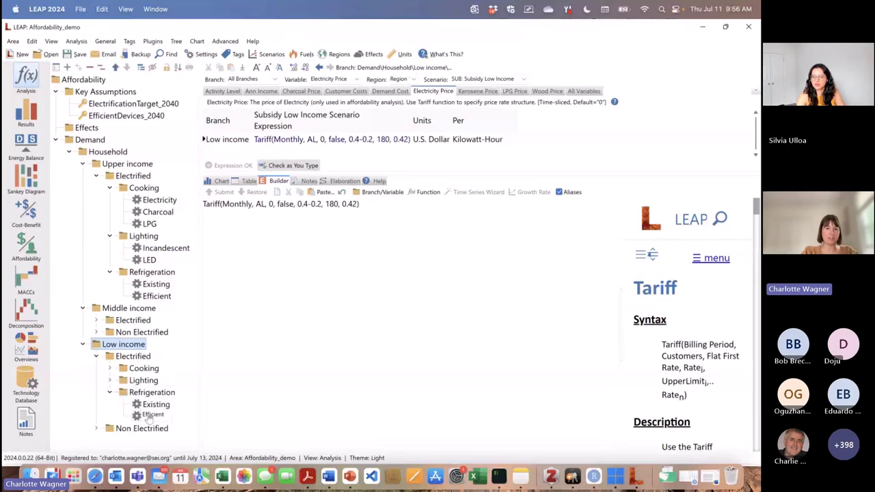
pyautogui.click(151, 416)
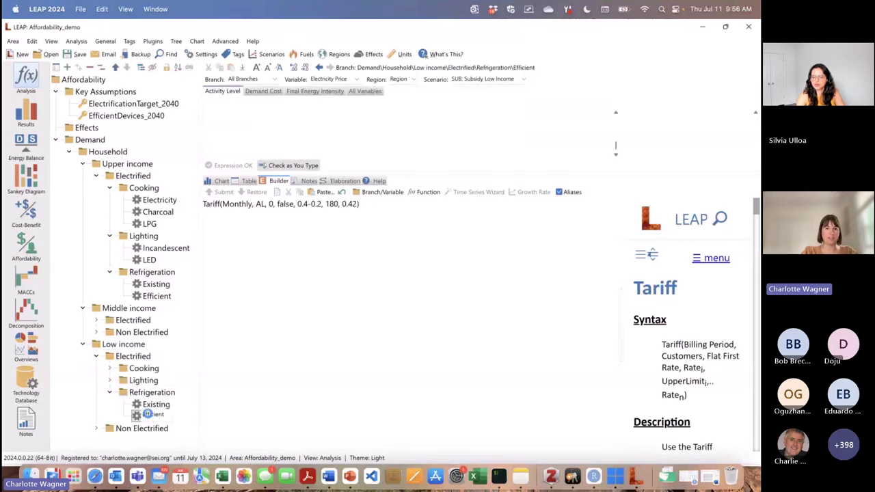
pyautogui.click(264, 92)
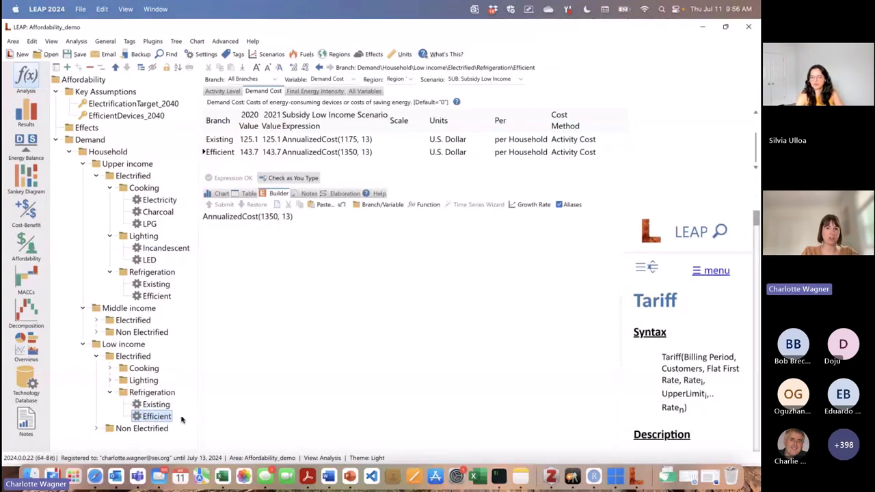
pyautogui.click(357, 152)
pyautogui.click(358, 152)
pyautogui.write('-500')
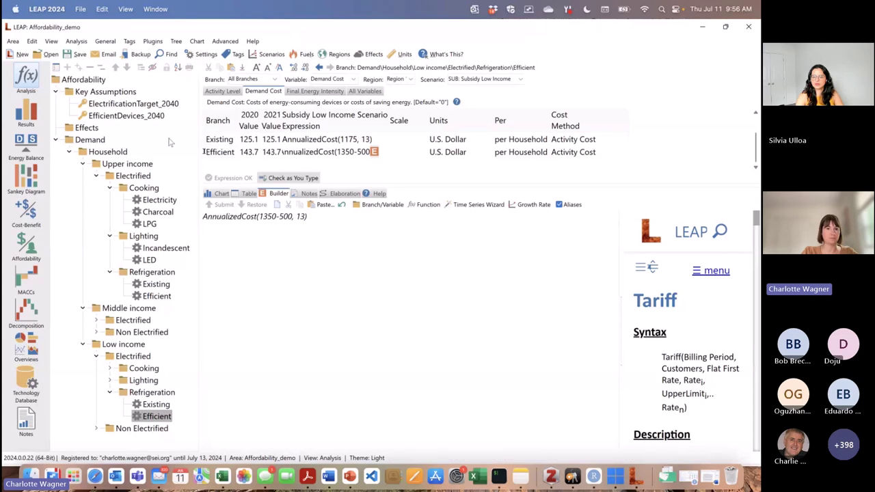
pyautogui.click(311, 217)
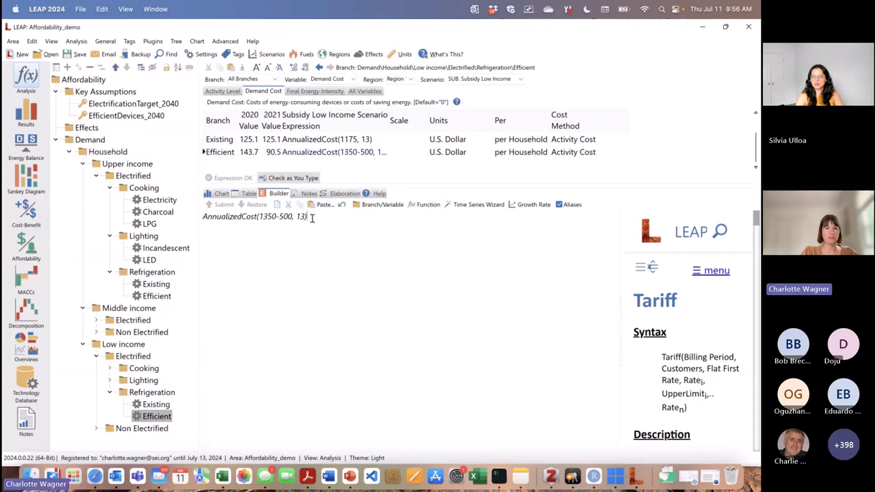
# Recalculate the affordability results and show the summary table with scenarios as columns for the Low income households.
pyautogui.click(26, 241)
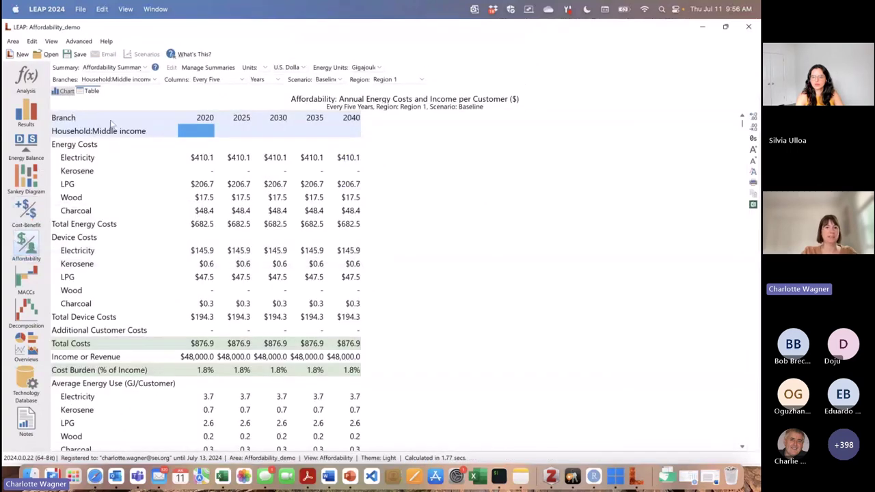
pyautogui.click(277, 82)
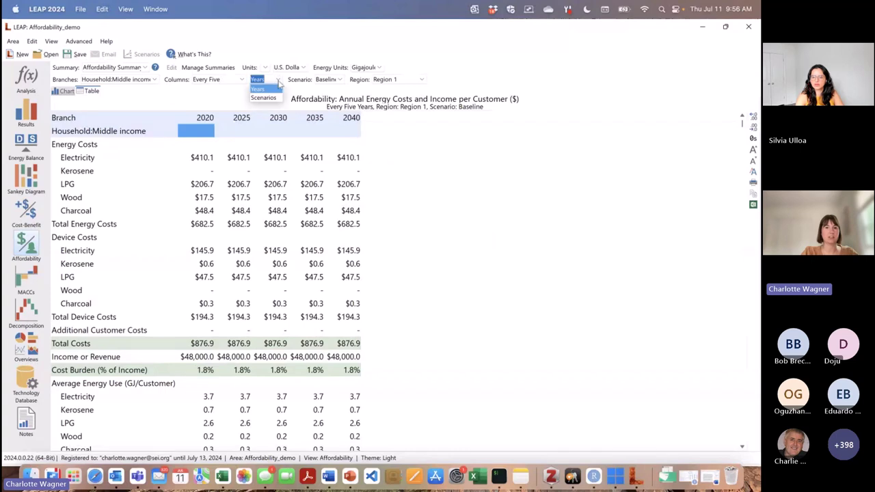
pyautogui.click(273, 98)
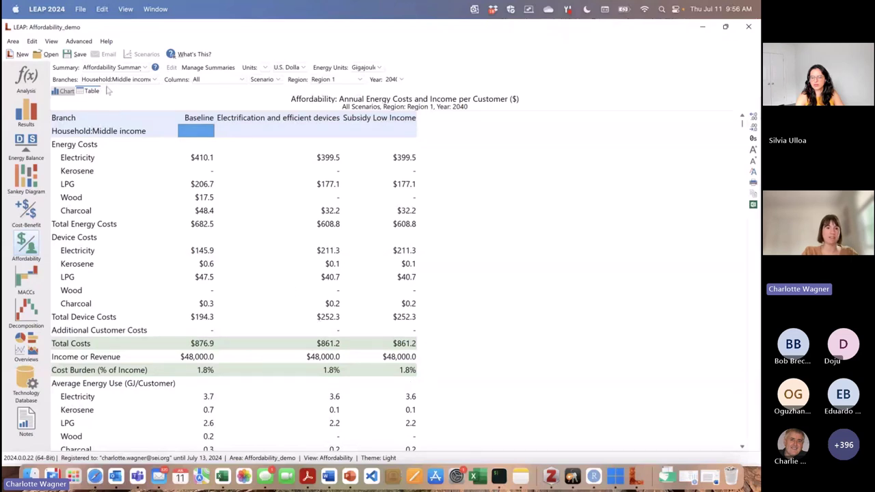
pyautogui.click(154, 79)
pyautogui.click(135, 99)
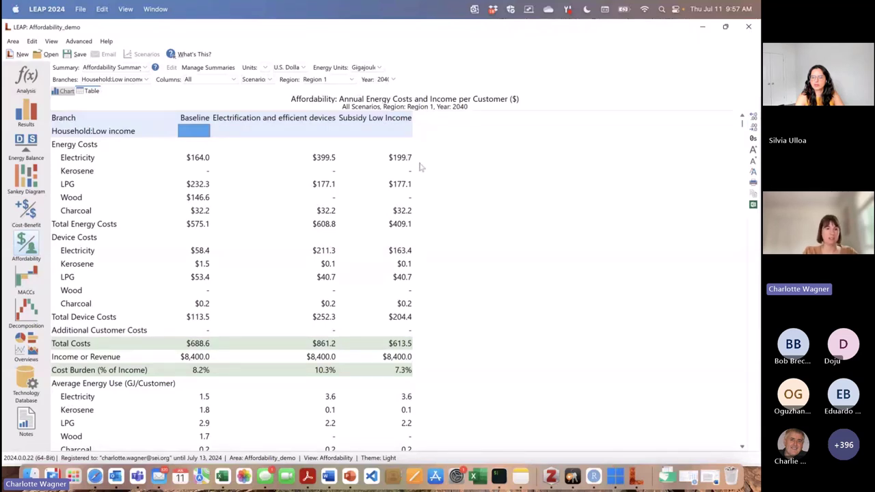
# Compare the Low income electricity device costs, cost burden and average electricity price across scenarios, and switch to the Upper income households.
pyautogui.click(395, 252)
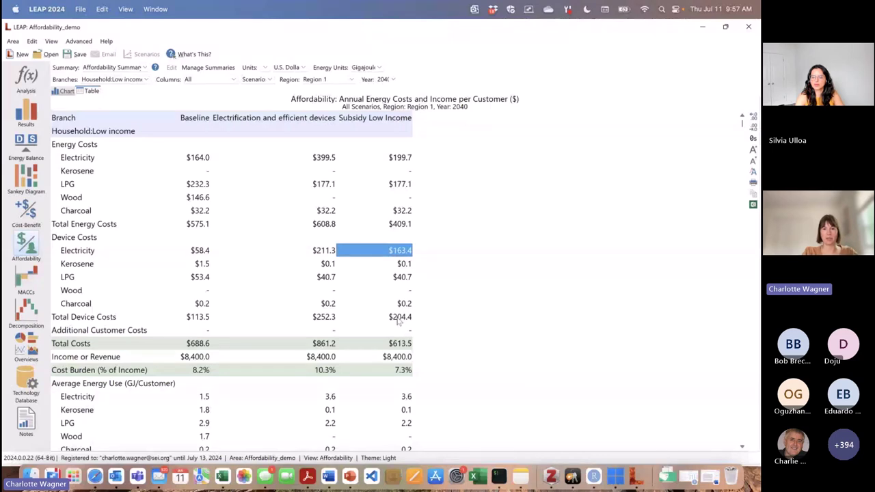
pyautogui.click(395, 373)
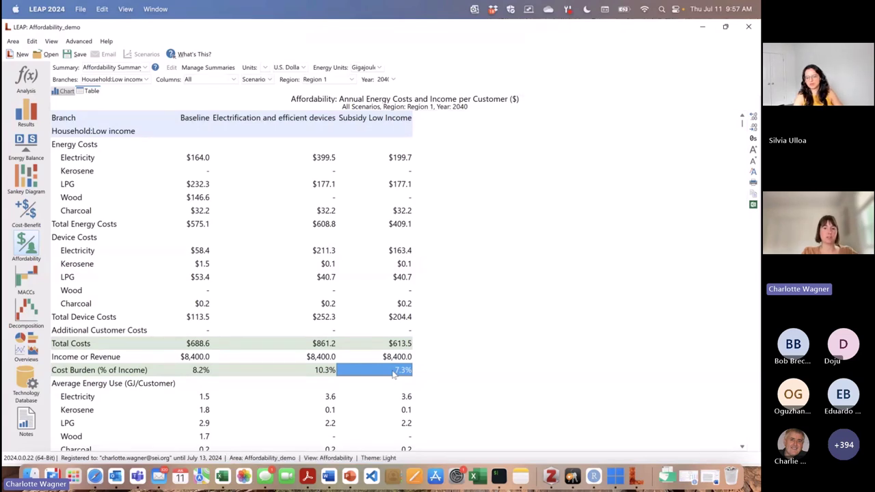
pyautogui.click(199, 369)
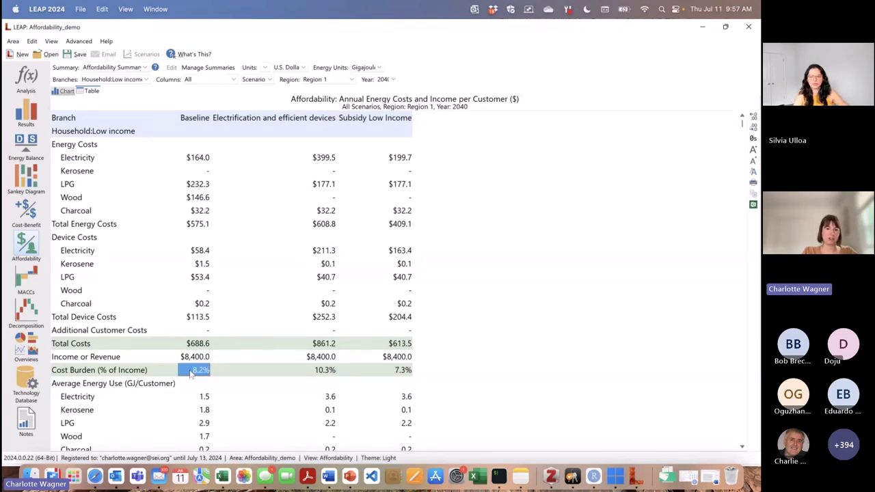
pyautogui.click(388, 370)
pyautogui.scroll(-3, 465, 367)
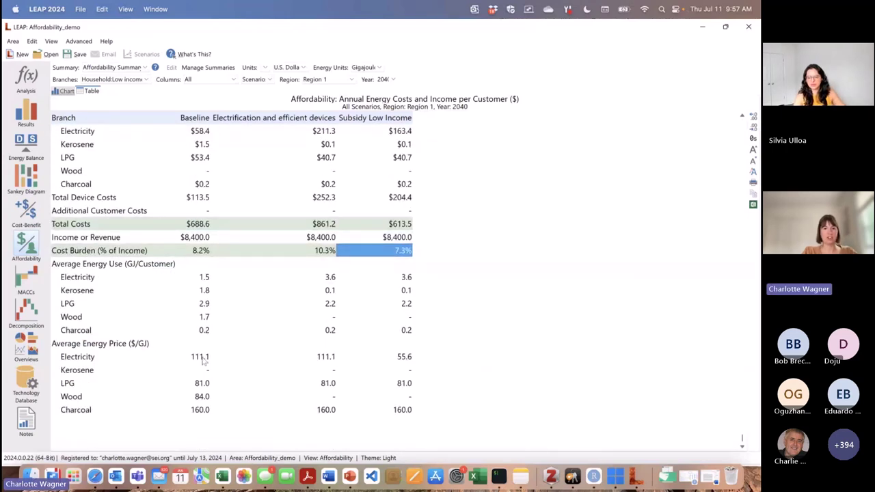
pyautogui.click(410, 361)
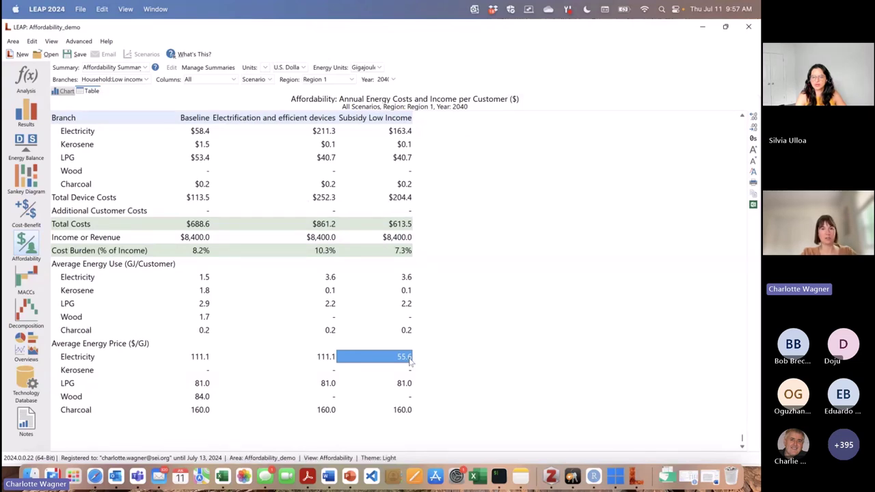
pyautogui.click(147, 81)
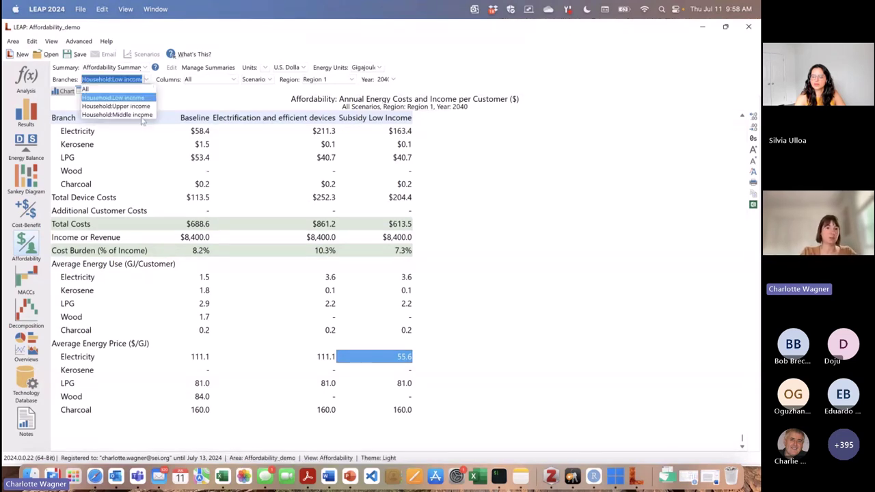
pyautogui.click(140, 107)
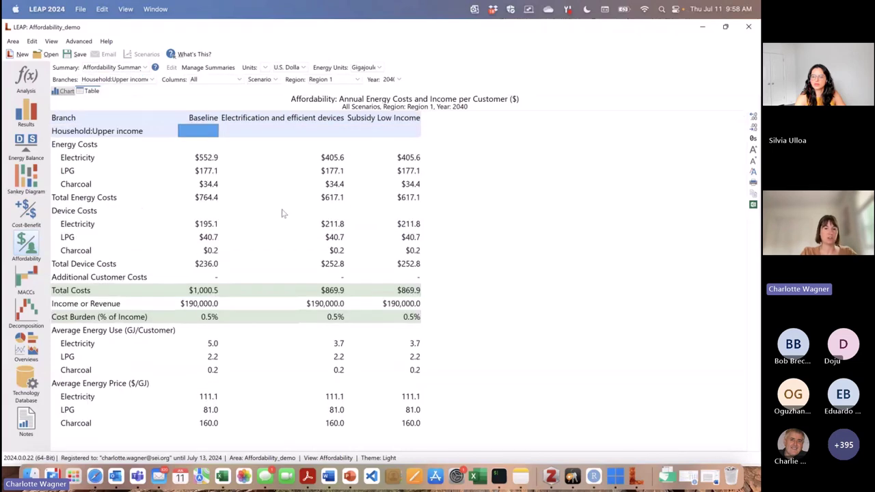